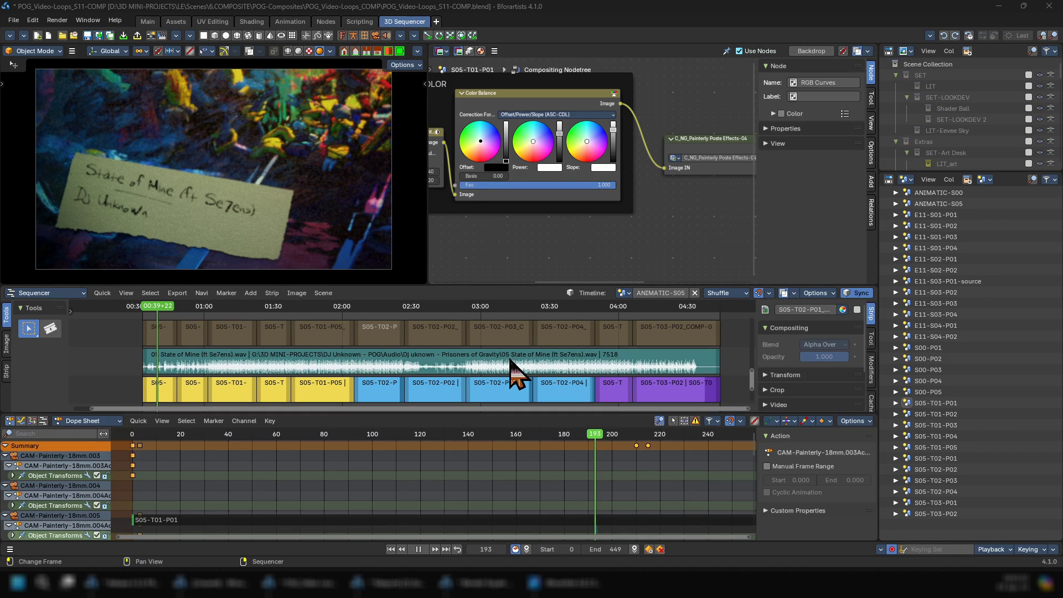
Scrub the ANIMATIC-S05 timeline from the first shots to S05-T01-P04 with the compositor following the active scene.
left_click(150, 331)
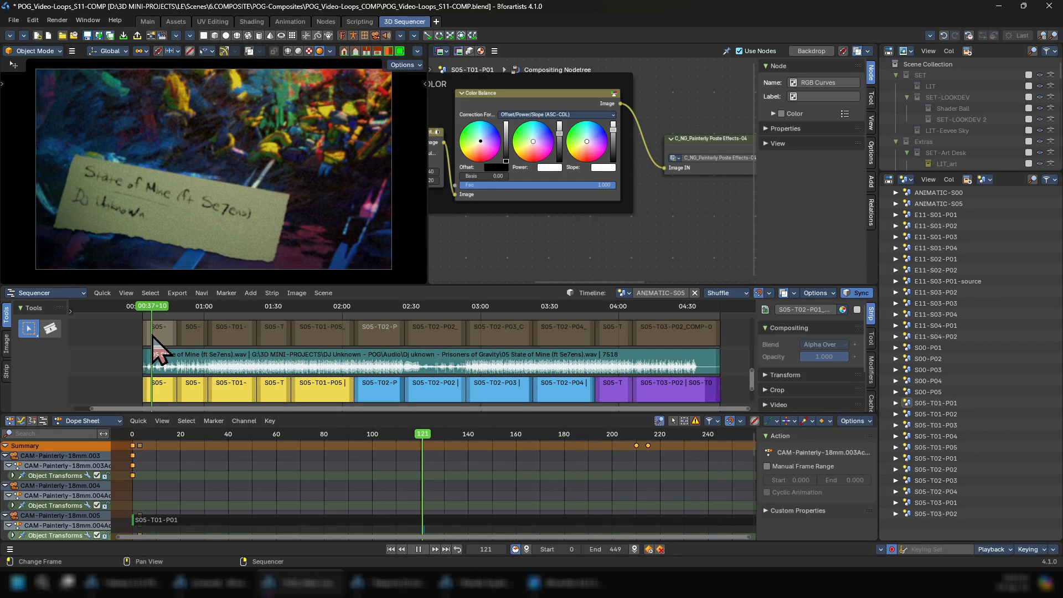
left_click(622, 293)
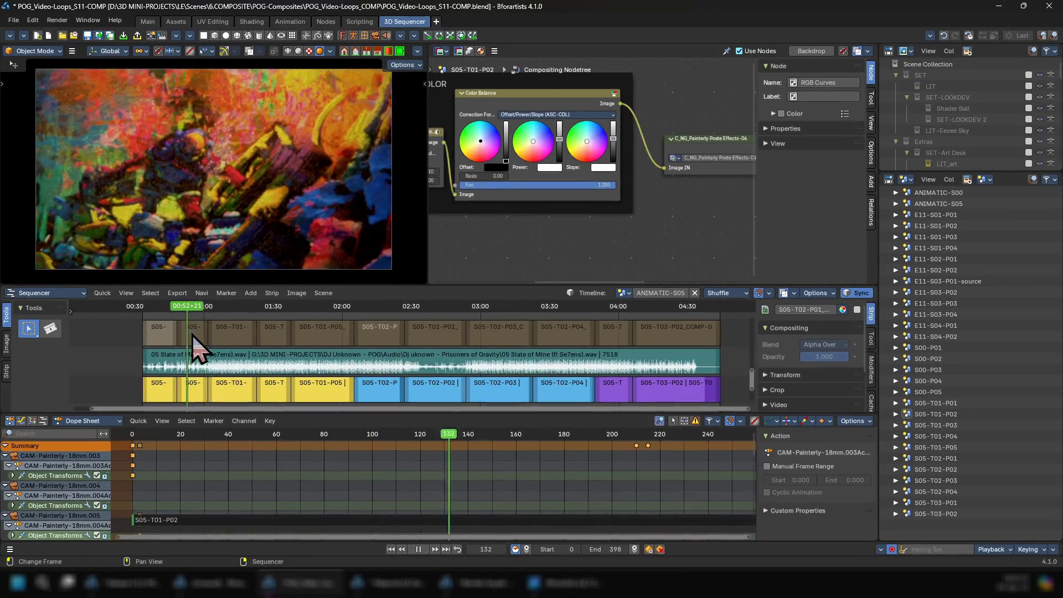
left_click_drag(229, 346, 286, 347)
Switch the node editor area to a 3D Viewport and back to the Compositor.
left_click(446, 51)
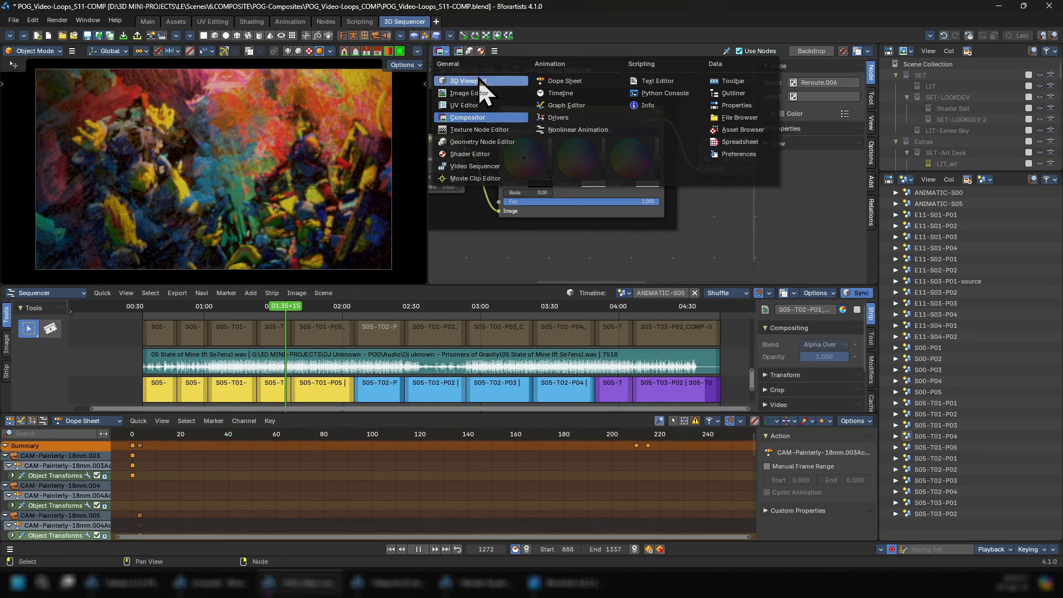
left_click(479, 82)
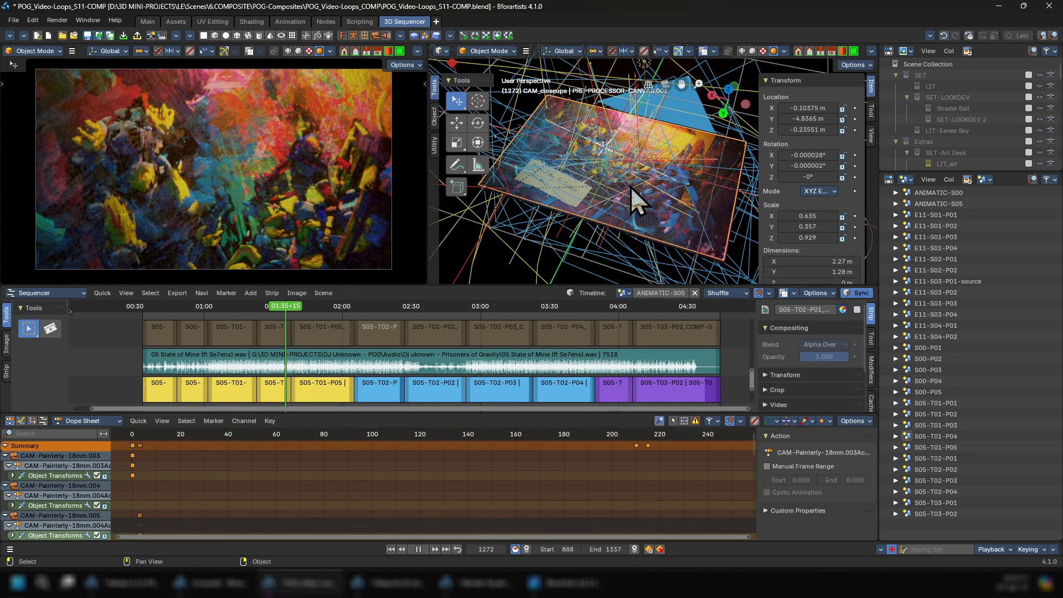
left_click(437, 52)
left_click(501, 136)
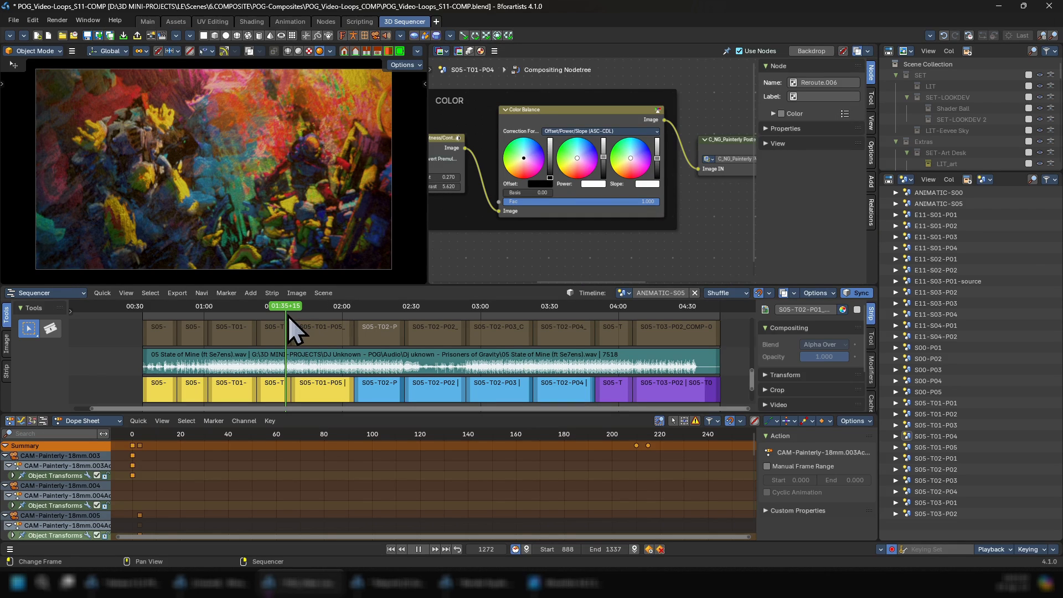
Scrub the ANIMATIC-S05 timeline from shot S05-T01-P04 through the S05-T02 shots to the S05-T03 shots.
left_click_drag(286, 316, 371, 342)
mouse_move(318, 394)
left_mouse_down()
mouse_move(332, 375)
mouse_move(327, 403)
left_mouse_up()
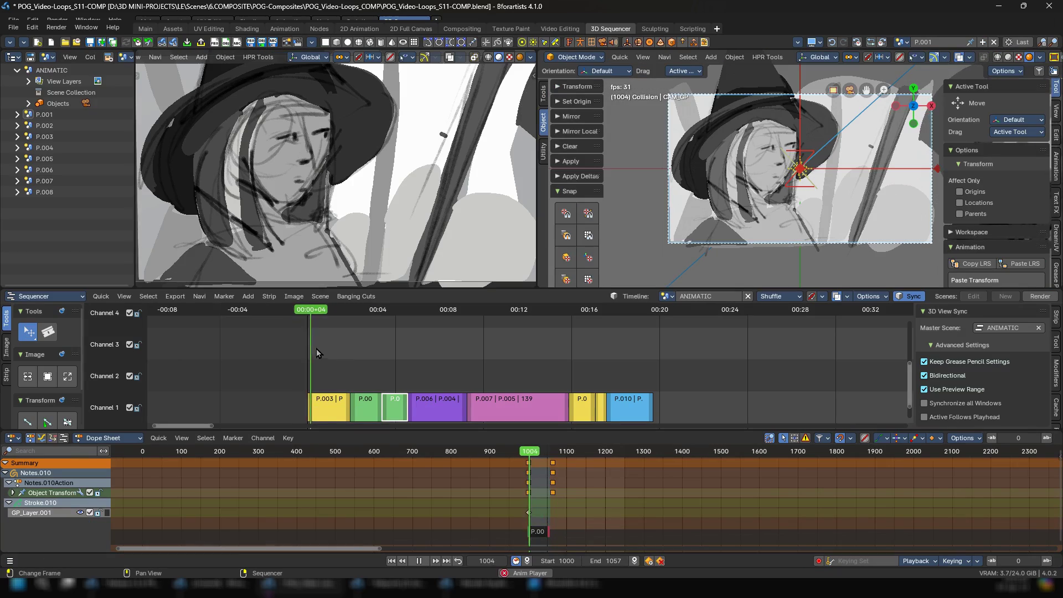
left_click_drag(317, 348, 599, 358)
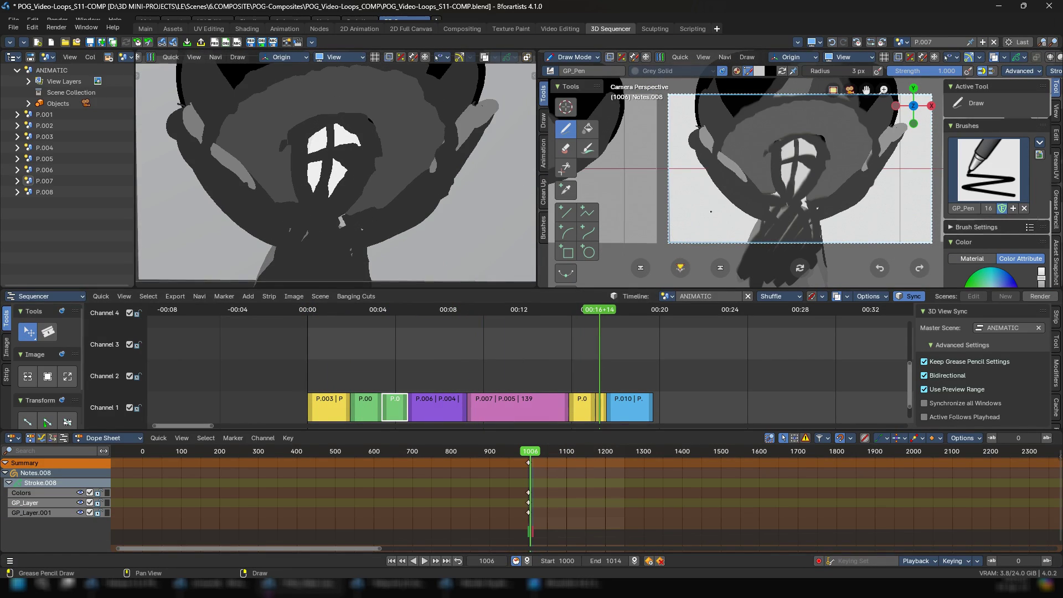
Play back the storyboard sequence on the ANIMATIC timeline.
key("space")
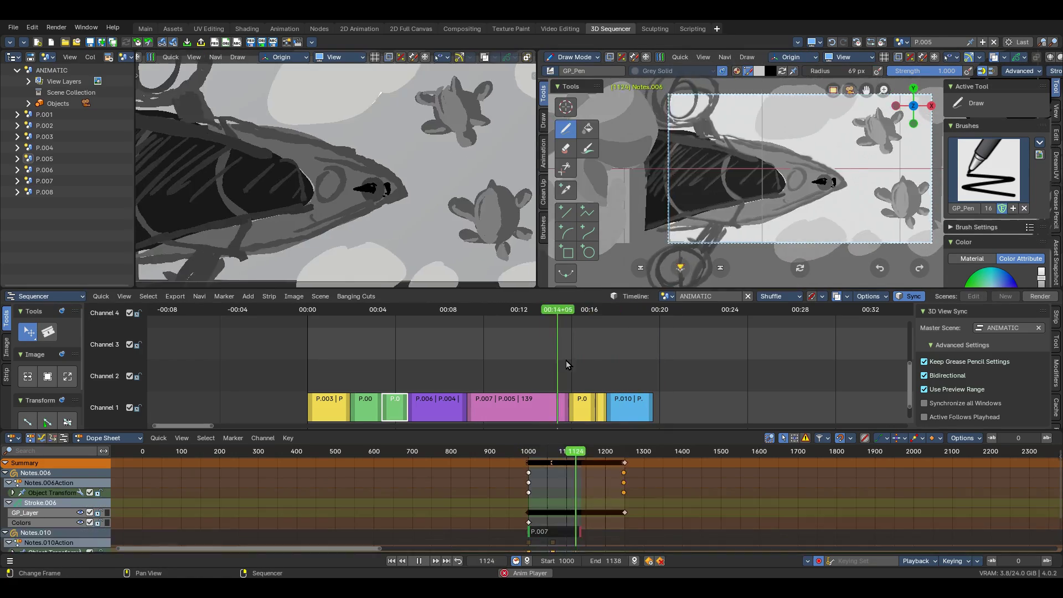
middle_click_drag(737, 221, 764, 173)
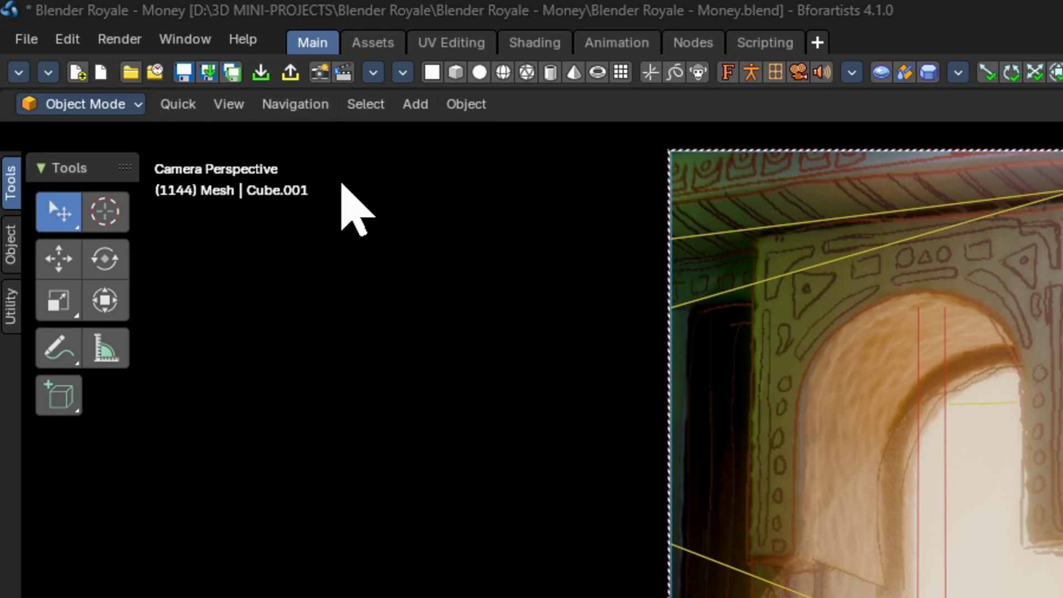
Open the Topbar Manager with its Defaults section, and show the Animation toolbars while hiding the Edit toolbars.
left_click(18, 72)
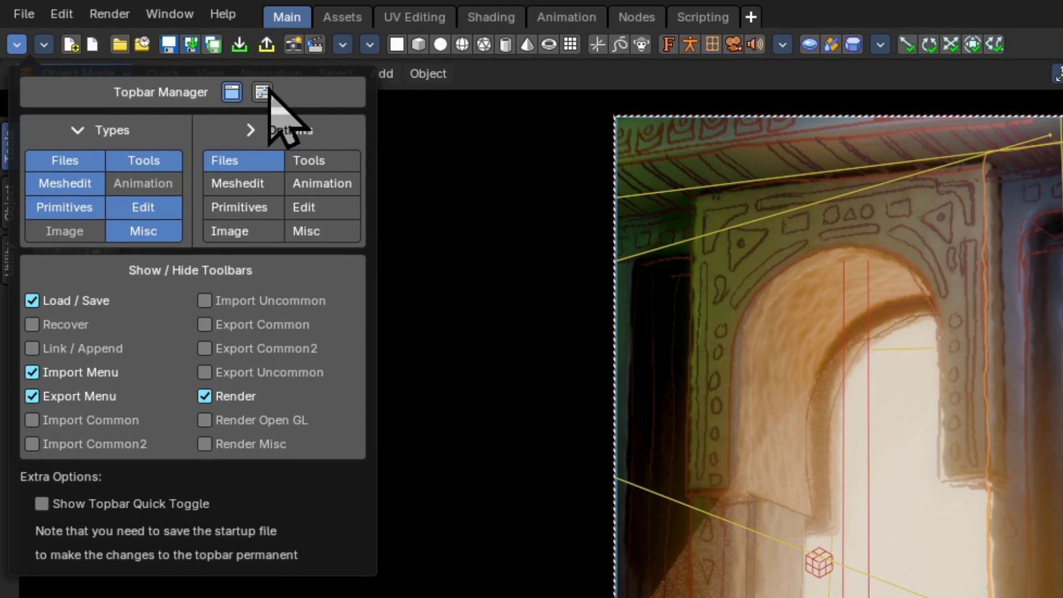
left_click(263, 94)
left_click(142, 290)
left_click(145, 316)
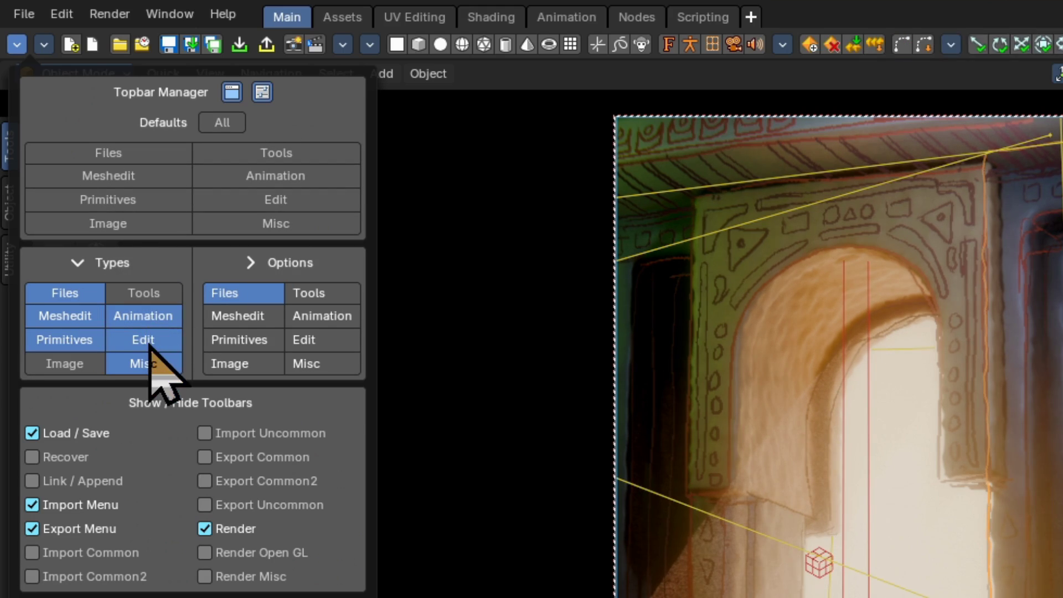
left_click(149, 342)
left_click(151, 296)
Look through the Animation and Meshedit toolbar options, and enable the Recover and Link / Append toolbars under Files.
left_click(320, 315)
left_click(238, 315)
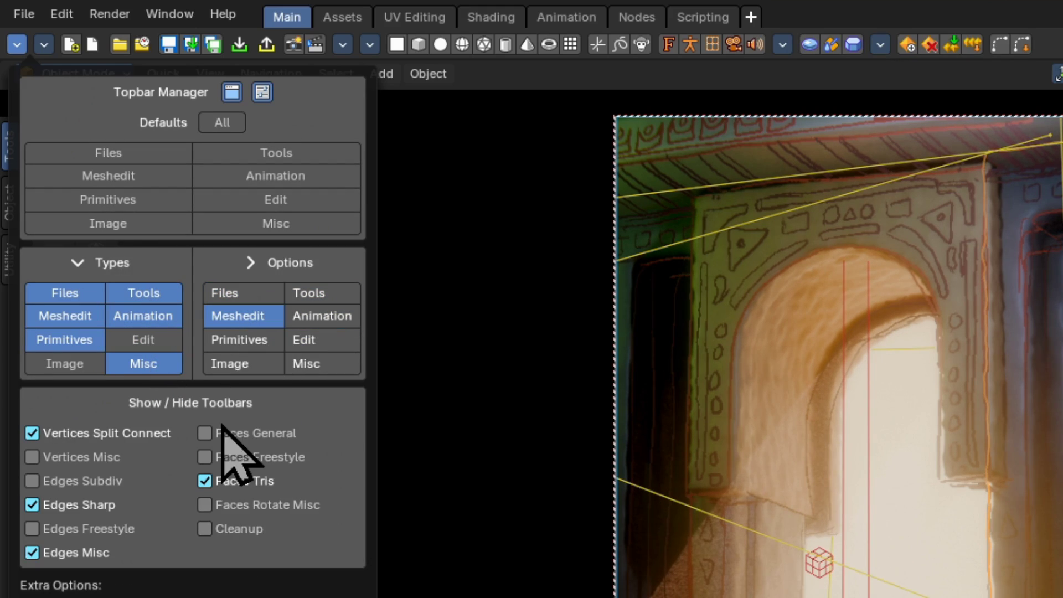
left_click_drag(219, 433, 219, 505)
left_click(265, 294)
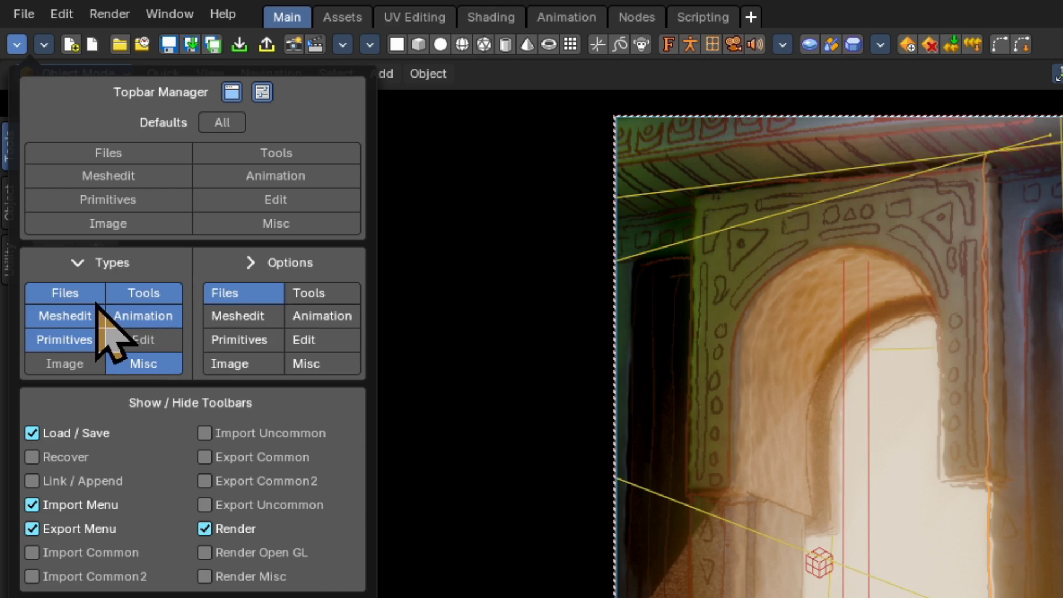
left_click_drag(63, 459, 63, 480)
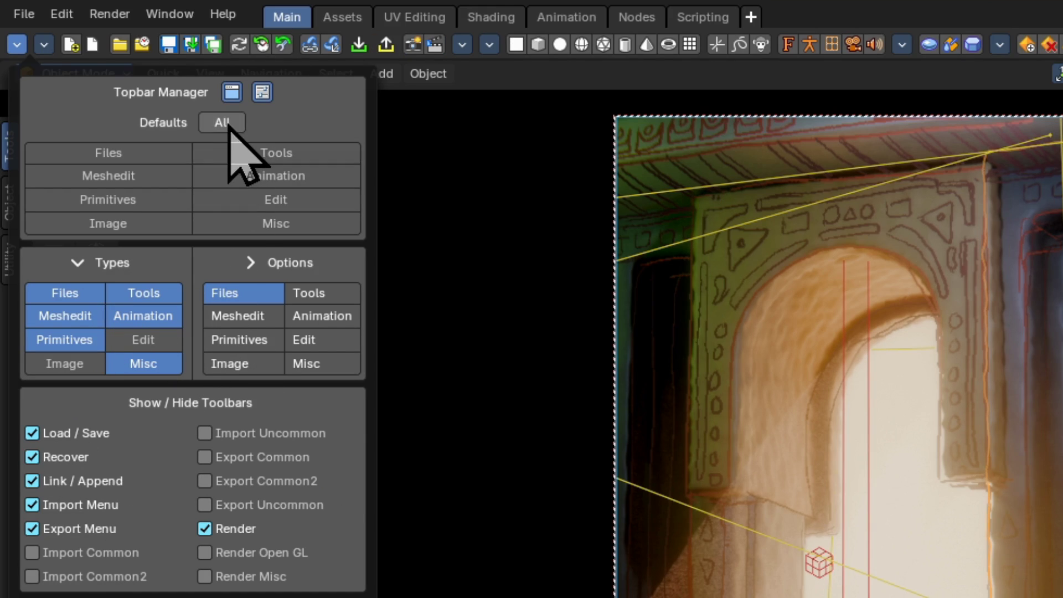
Reset the Files toolbars and all other topbar toolbars to their defaults.
left_click(105, 155)
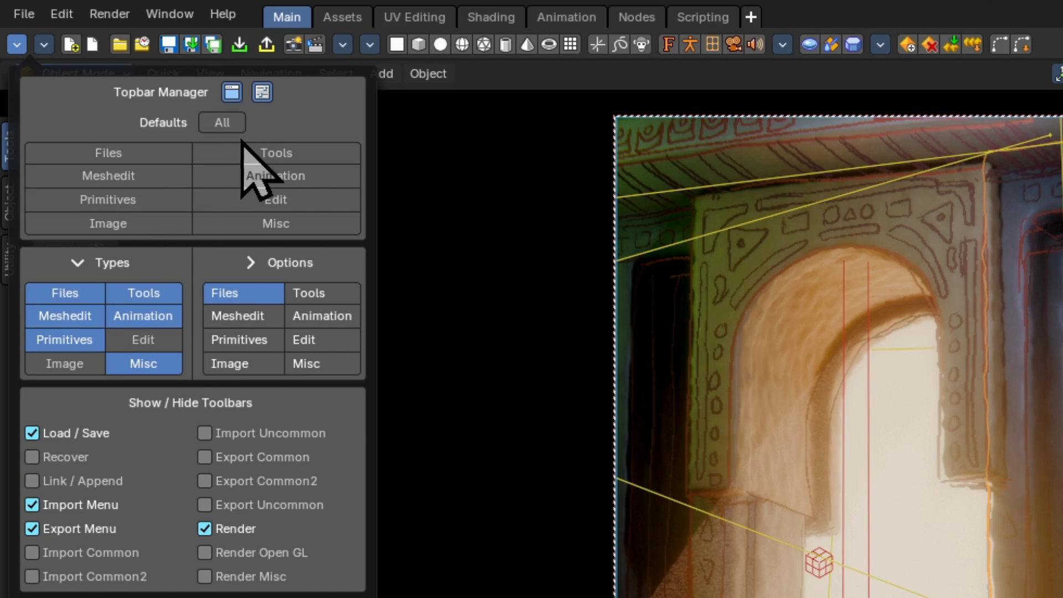
left_click(227, 121)
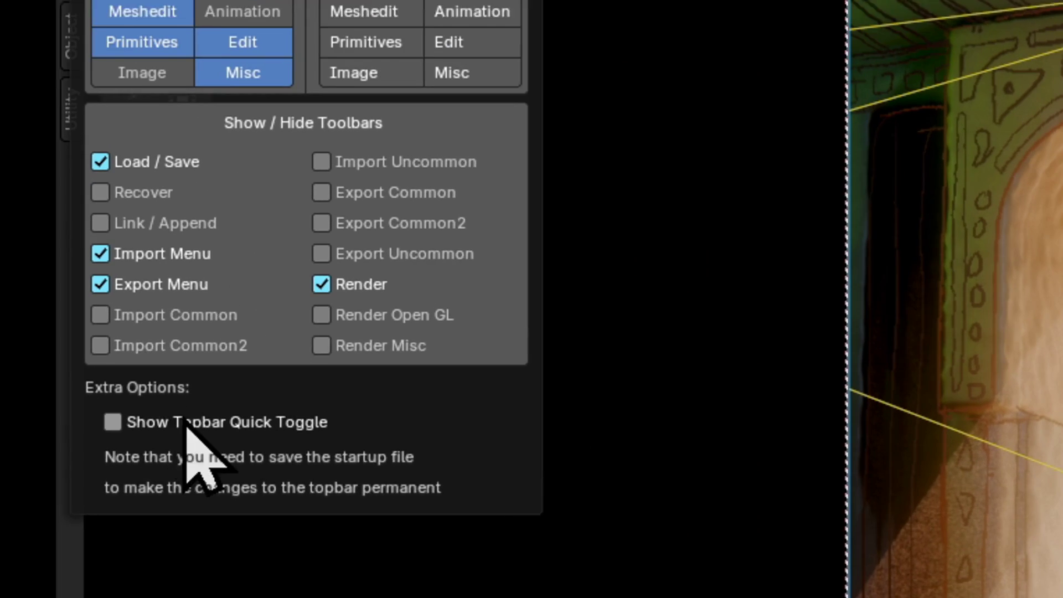
Enable Show Topbar Quick Toggle and try the quick toggles to collapse and expand toolbar groups.
left_click(88, 504)
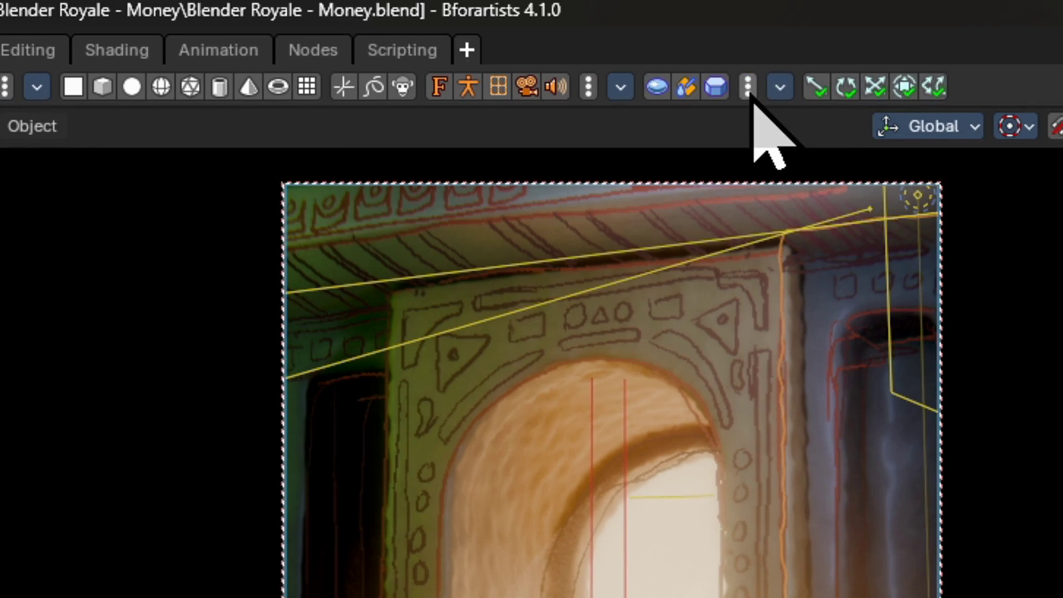
left_click(844, 45)
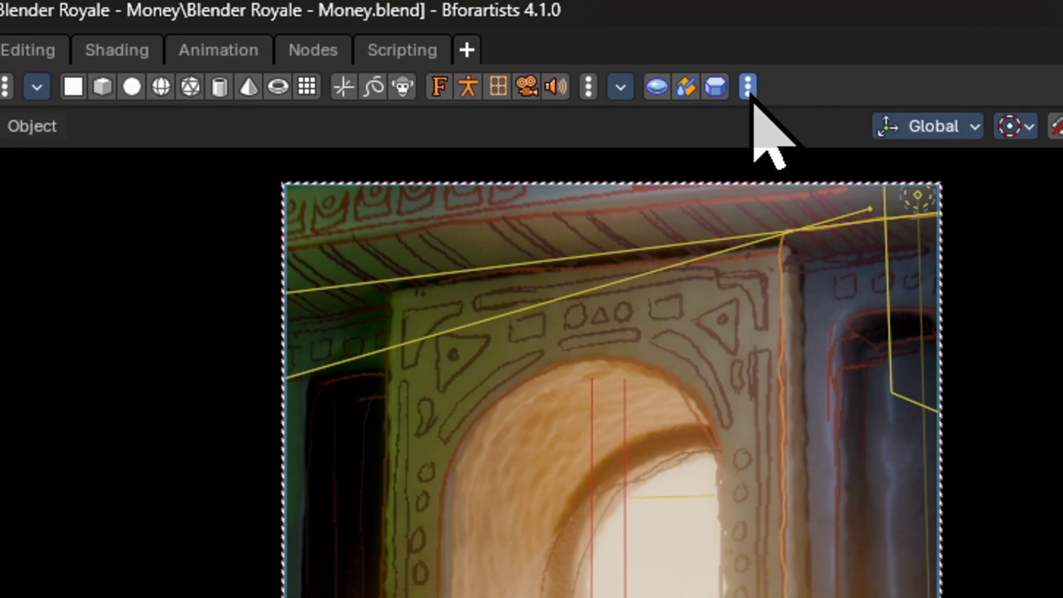
left_click(844, 45)
left_click(684, 30)
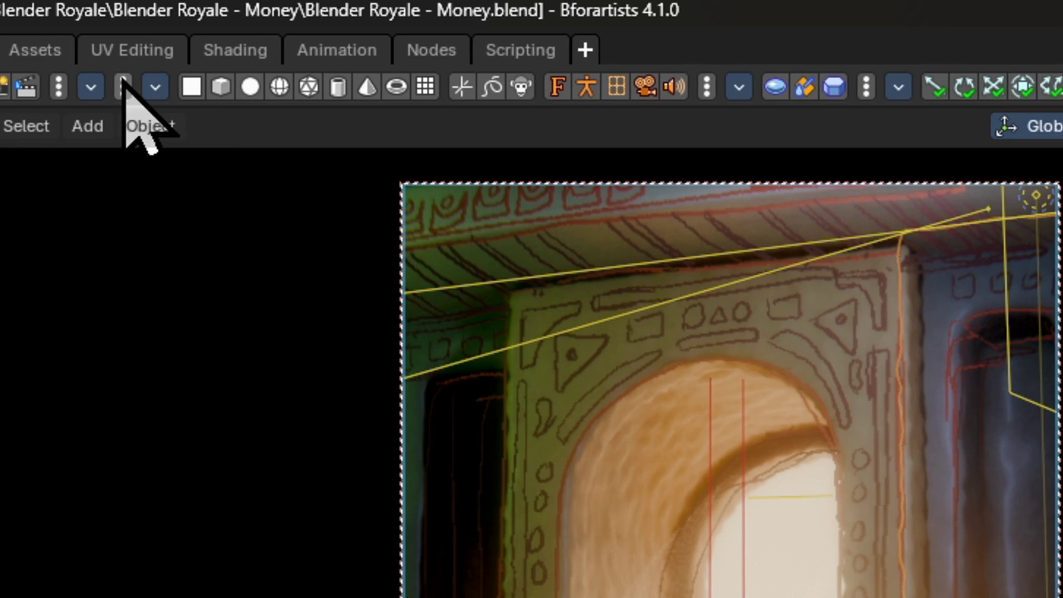
left_click(16, 86)
left_click(16, 85)
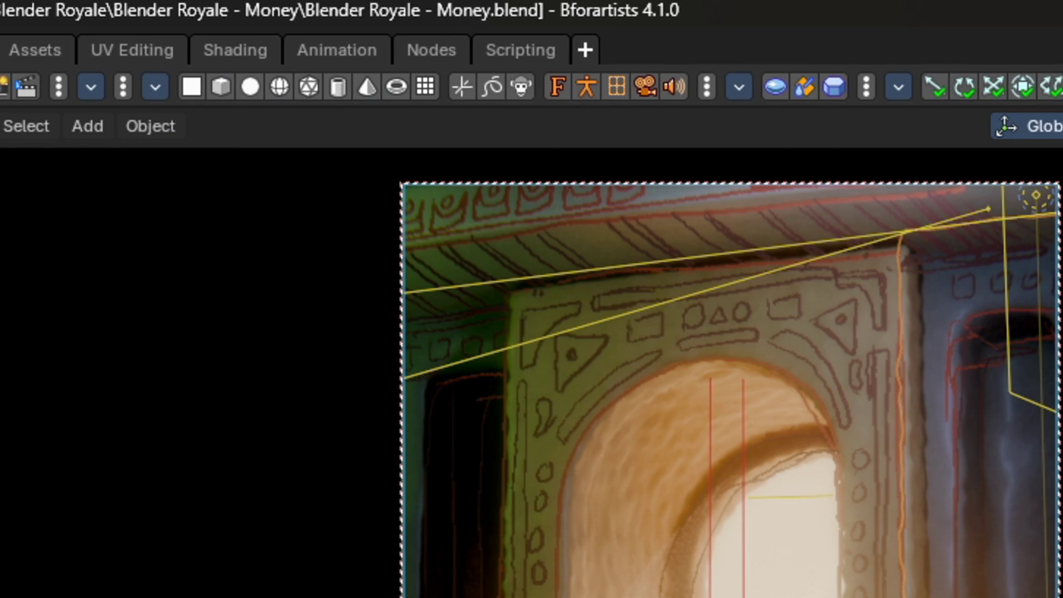
Hide the topbar toolbar and show it again.
left_click(206, 56)
left_click(249, 90)
left_click(239, 59)
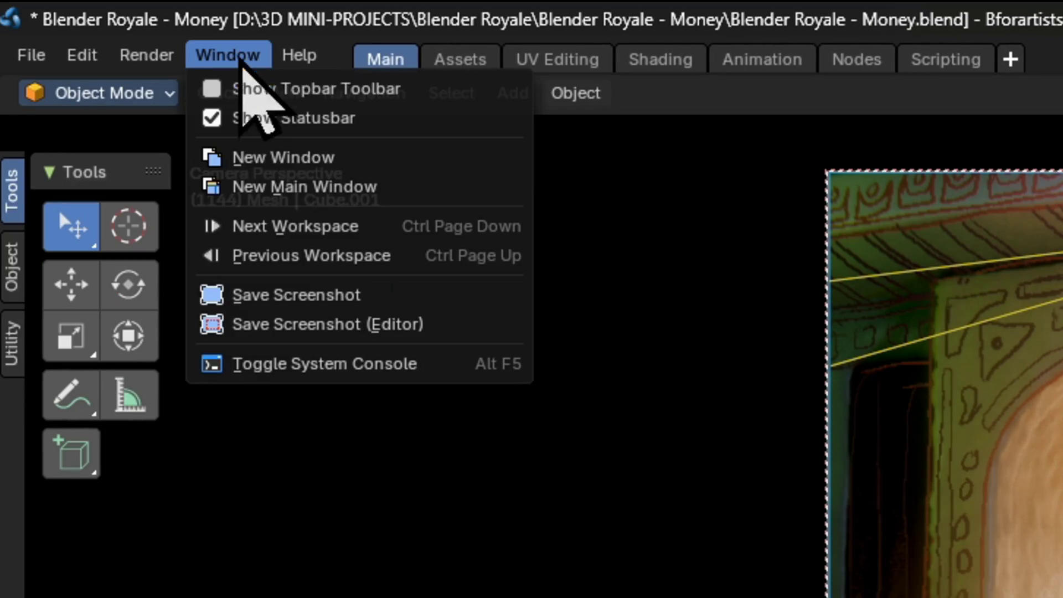
left_click(249, 88)
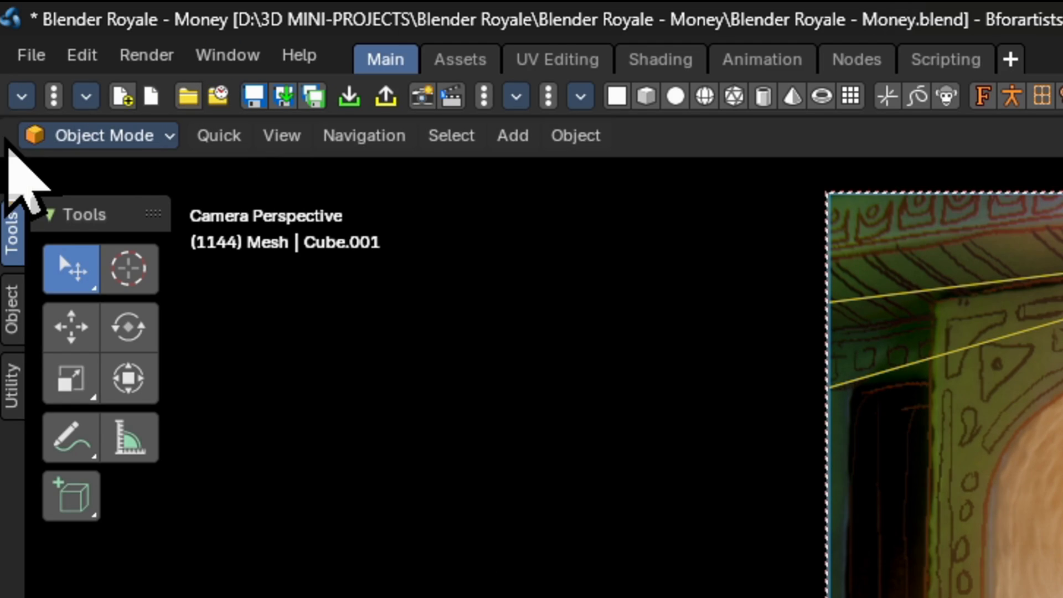
Split a new area off the top of the 3D viewport and change it to a Toolbar editor.
left_click_drag(6, 120, 16, 156)
left_click(26, 133)
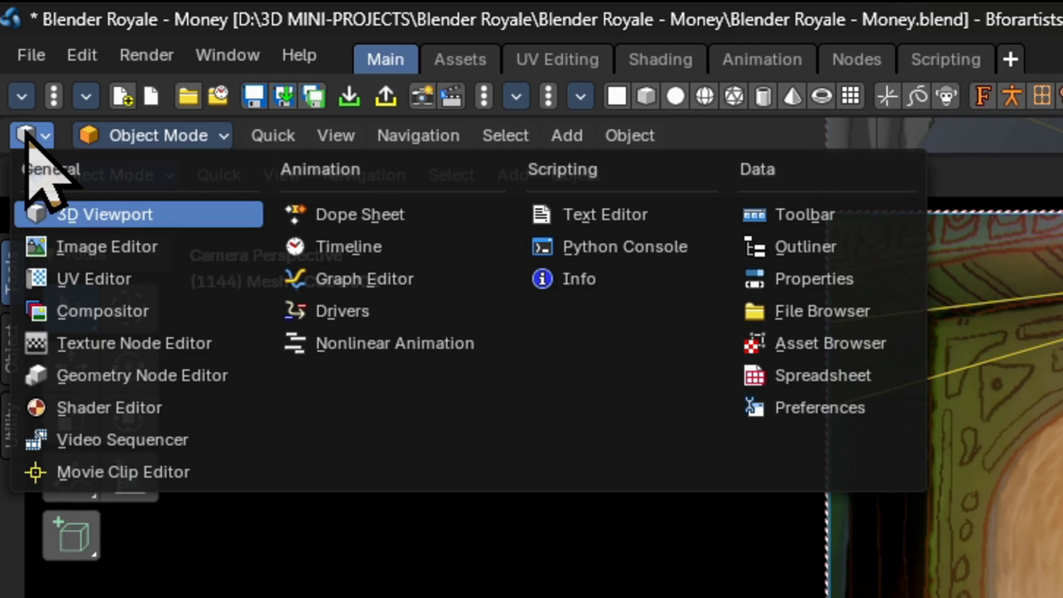
left_click(789, 216)
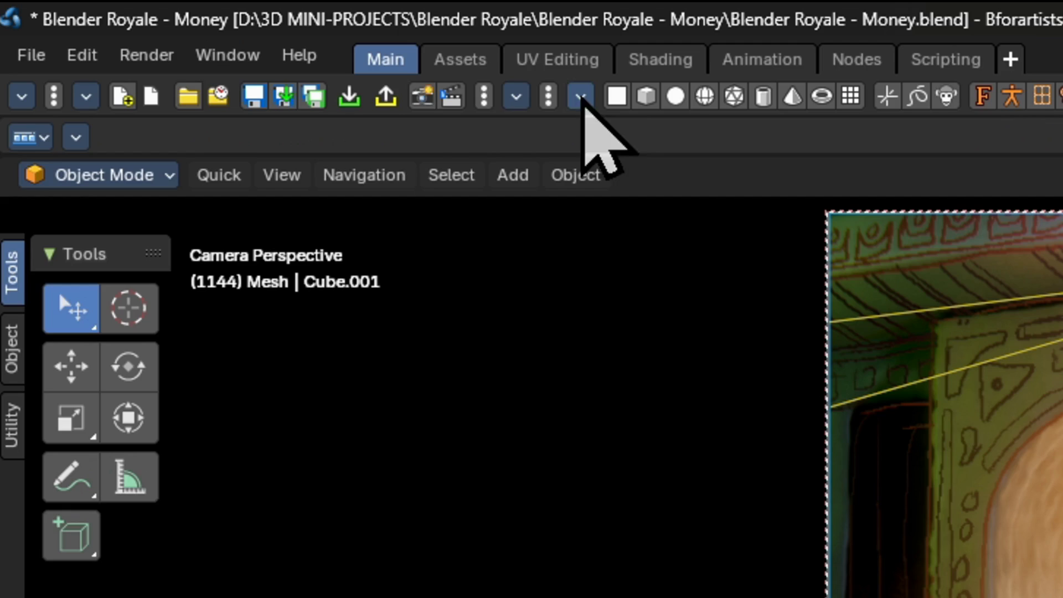
Open the Toolbar Manager of the toolbar editor and view its File toolbar options.
left_click(78, 136)
left_click(209, 288)
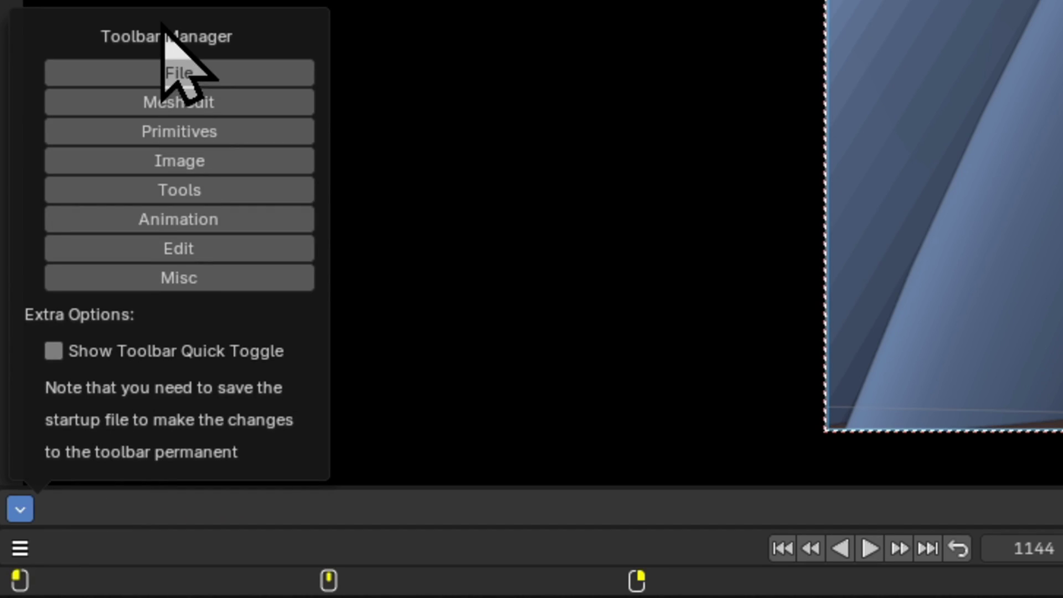
left_click(176, 77)
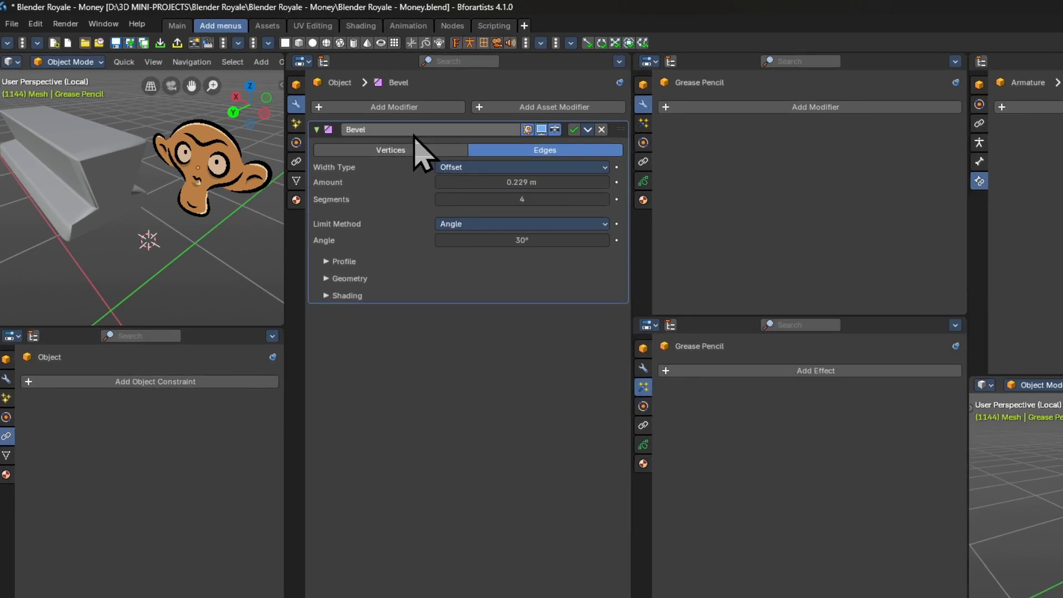
View the add menus for mesh modifiers, Grease Pencil modifiers, bone constraints and Grease Pencil effects.
left_click(340, 86)
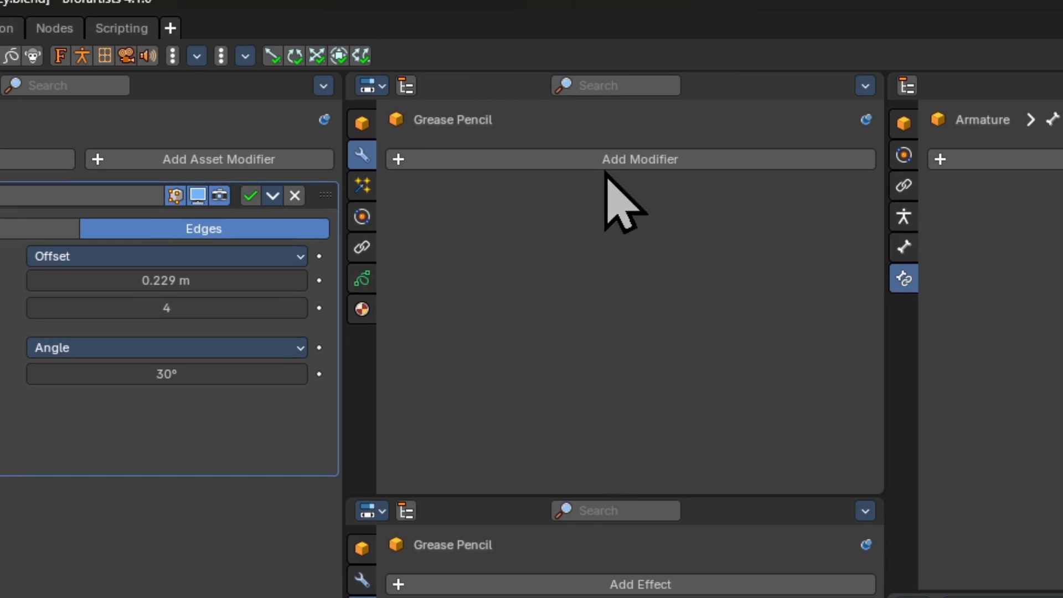
left_click(588, 158)
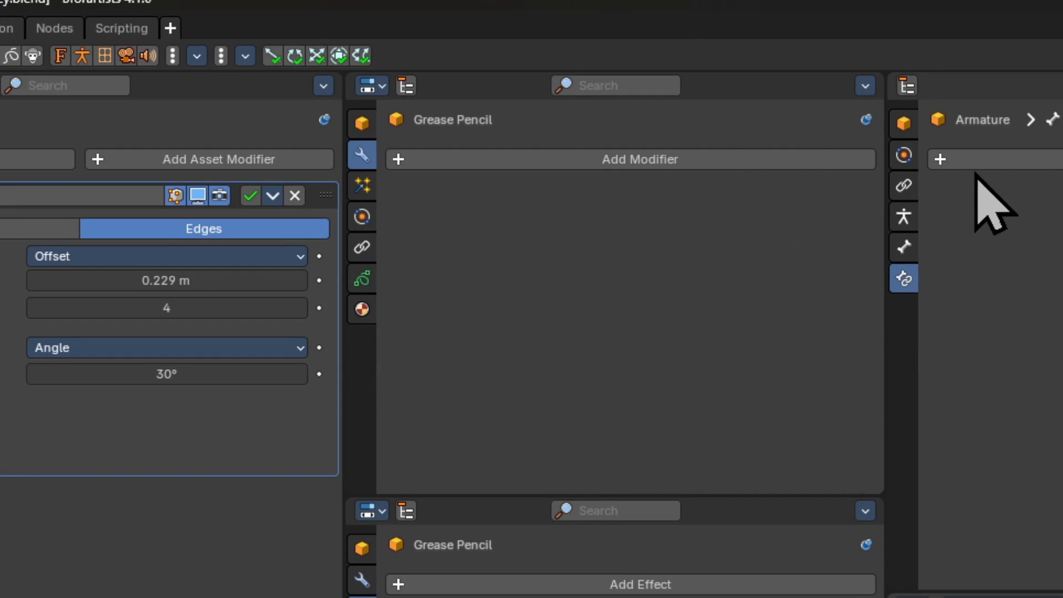
left_click(974, 159)
left_click(678, 300)
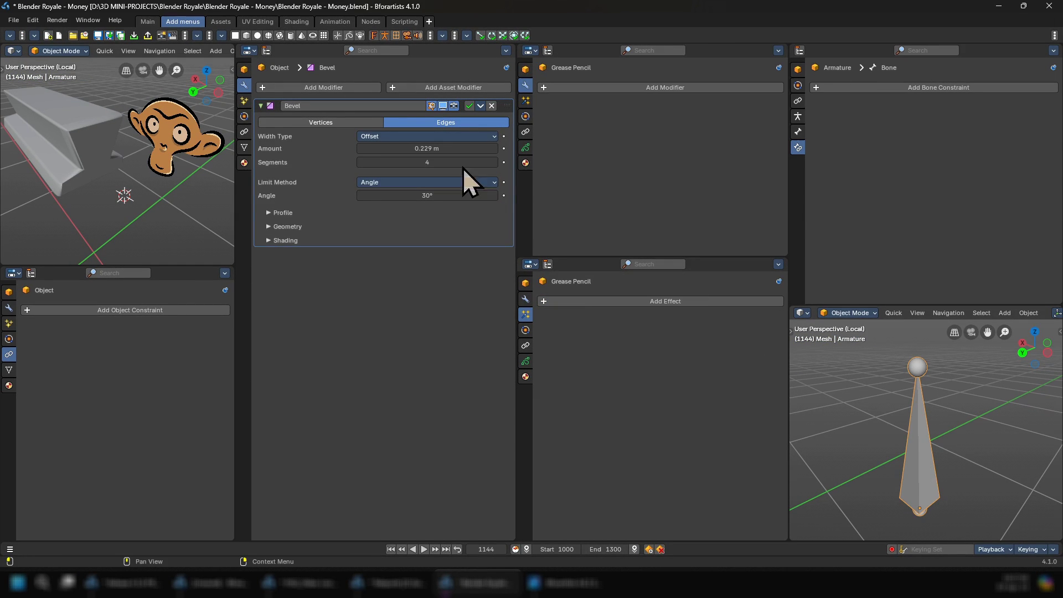
Open the object constraint add menu and search it for "asdf" without adding a constraint.
left_click(165, 309)
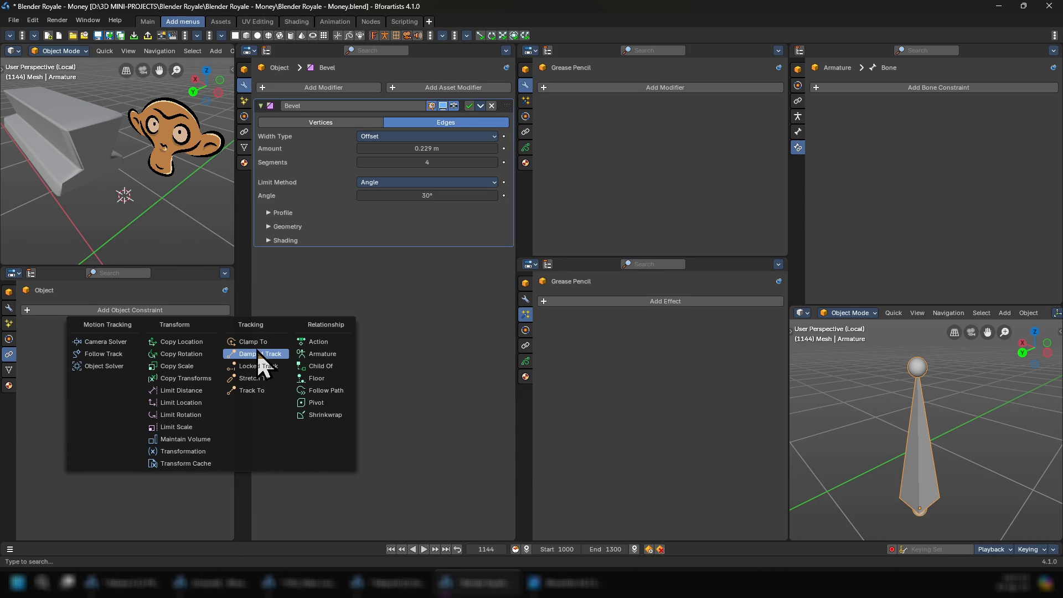
type("asdf")
key("Escape")
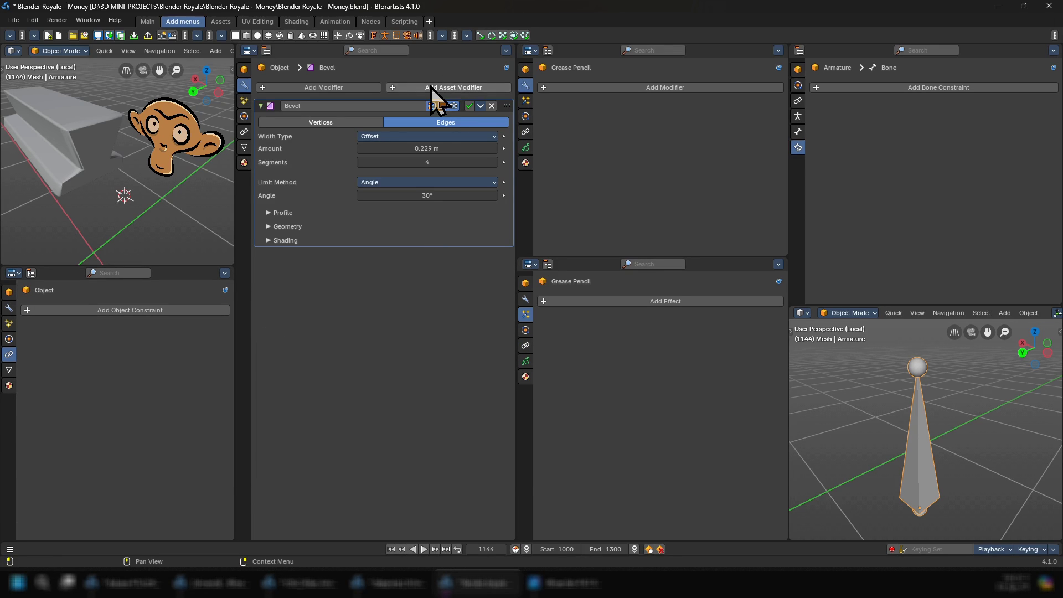
Open the asset modifier add menu, search it for "asd" and clear the search text.
left_click(413, 90)
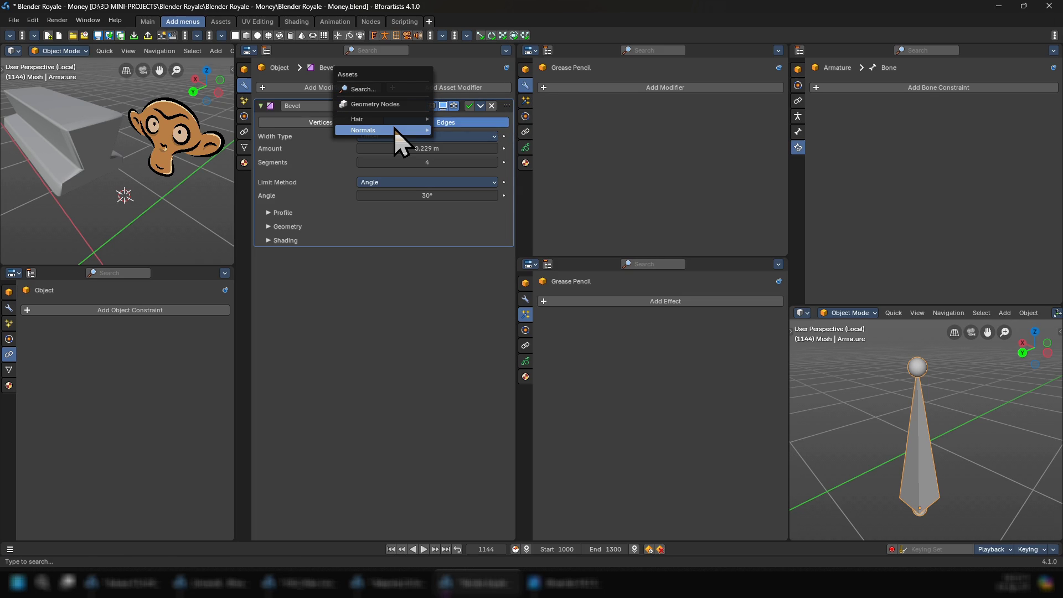
type("asd")
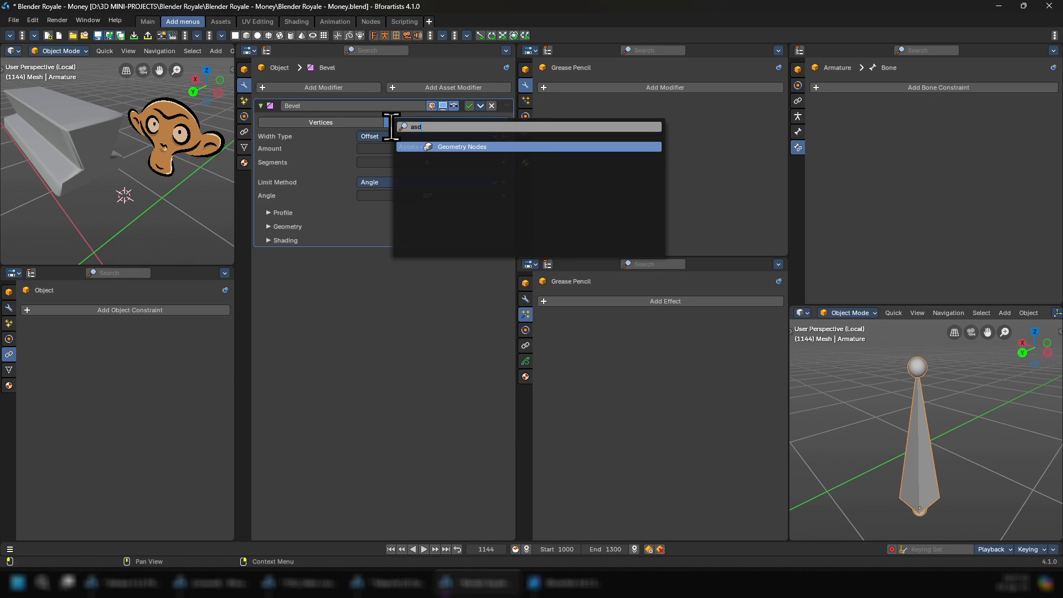
key("BackSpace")
key("BackSpace")
key("BackSpace")
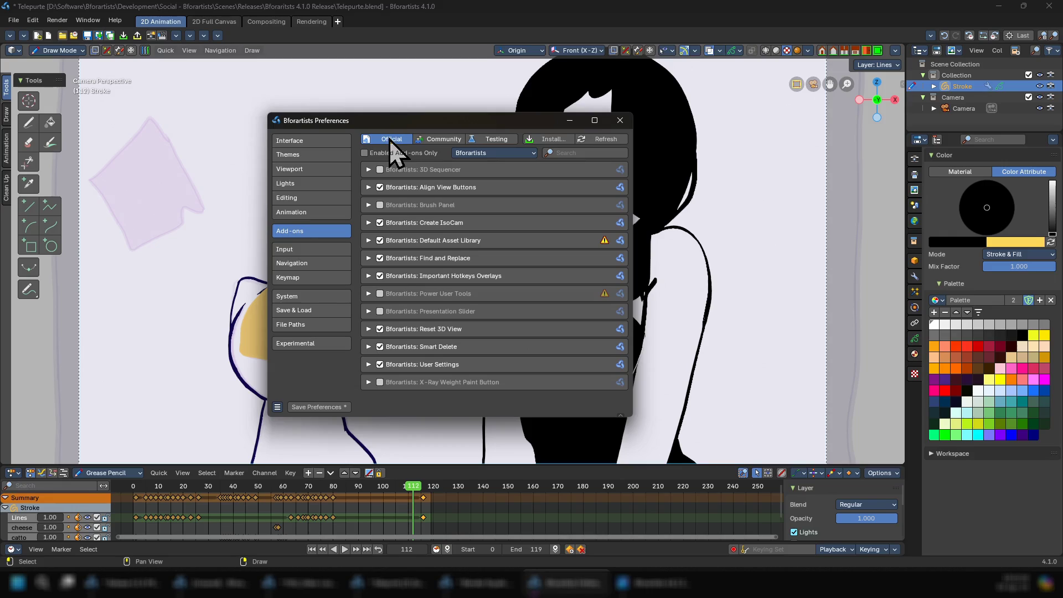
Browse the Bforartists add-ons list in the preferences.
left_click(376, 284)
scroll(468, 354, "down", 5)
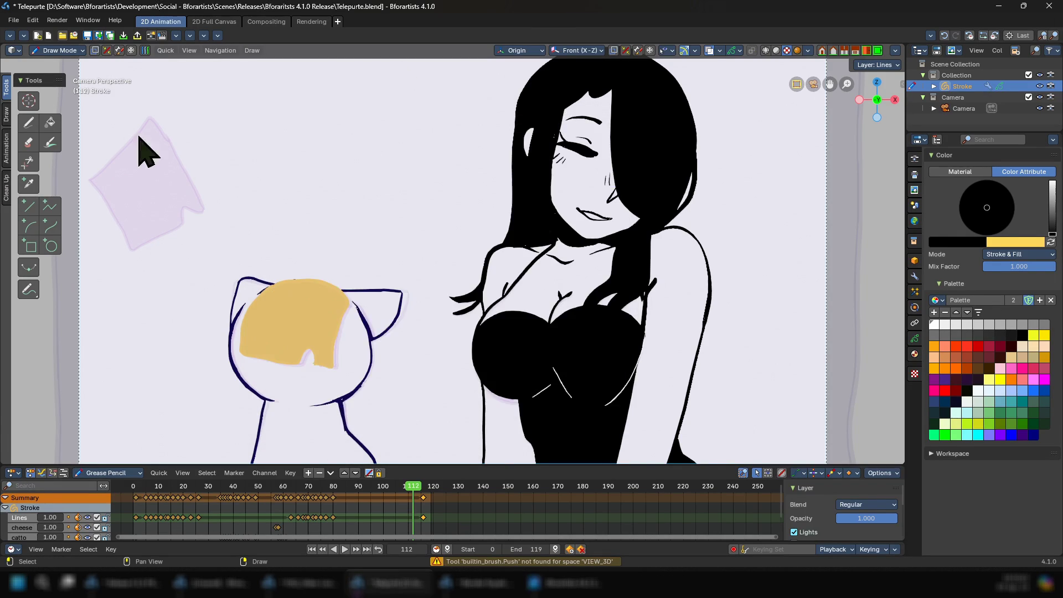
Show the Animation tools and try shifting the later Lines layer keyframes to earlier frames.
left_click(6, 149)
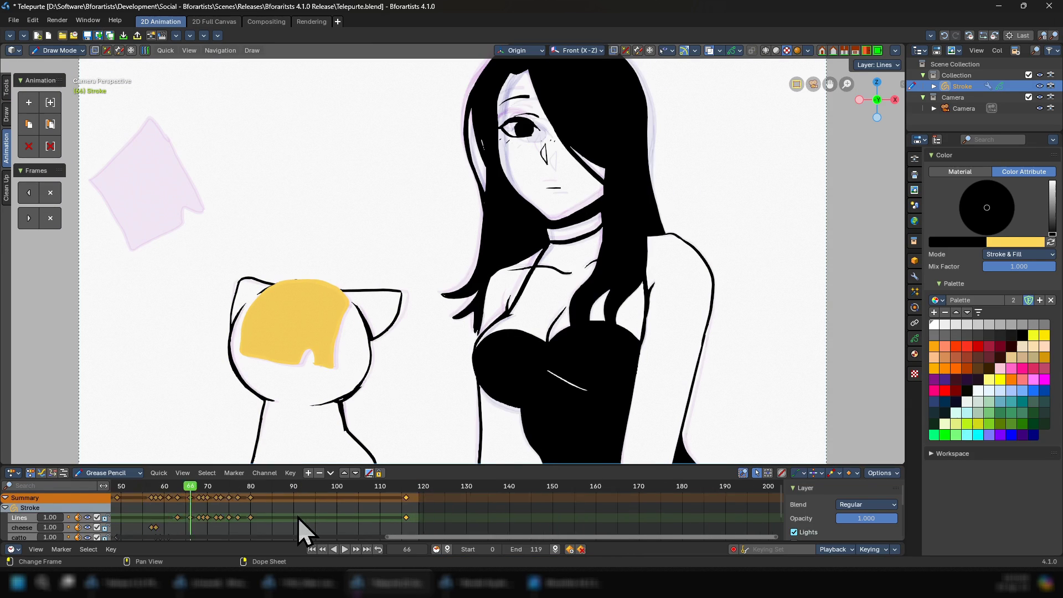
scroll(299, 518, "up", 2)
middle_click_drag(299, 517, 454, 529)
left_click_drag(328, 514, 319, 518)
middle_click_drag(298, 517, 454, 529)
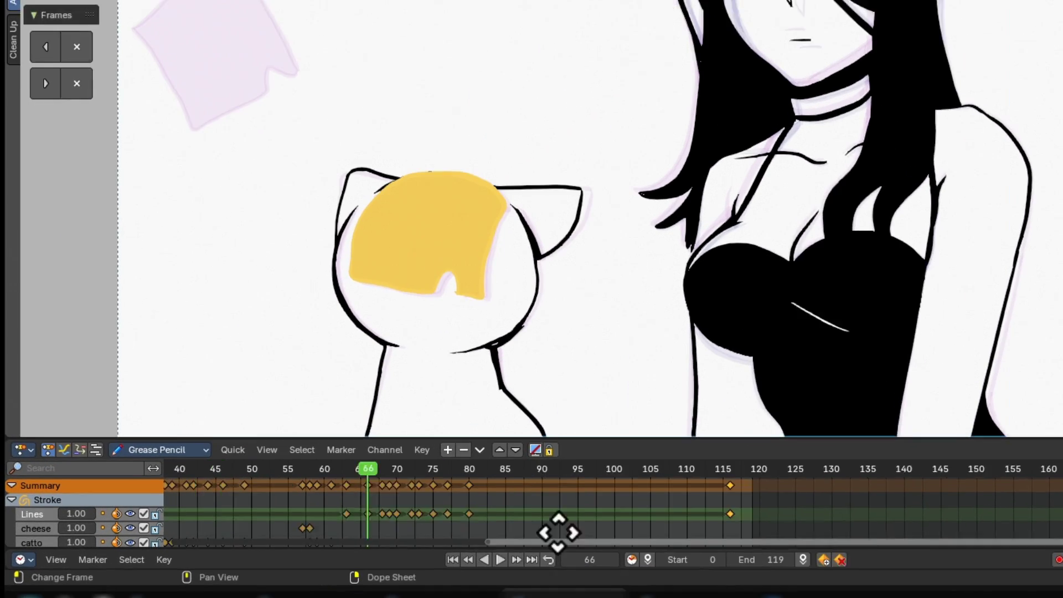
left_click_drag(328, 516, 319, 516)
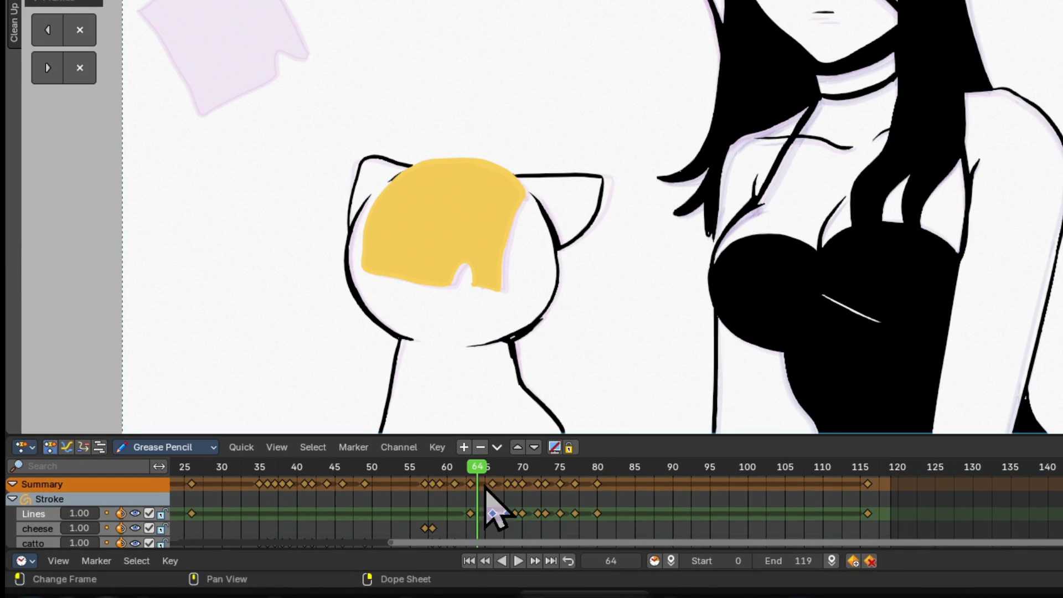
Try the insert and remove frame tools for the frames after and before the current frame of the Grease Pencil animation.
left_click(45, 65)
left_click(45, 65)
left_click(45, 29)
left_click(45, 30)
left_click(75, 29)
left_click(87, 75)
left_click(86, 74)
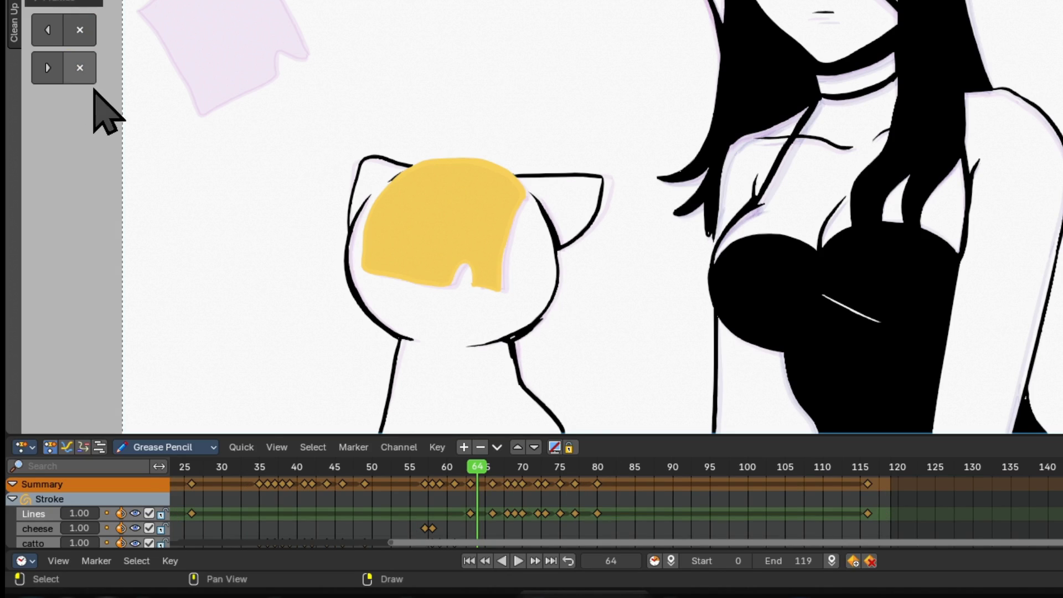
Try moving a Lines layer keyframe near frame 70 to an earlier frame and inserting a frame after the current one.
left_click_drag(527, 520, 515, 522)
left_click(41, 66)
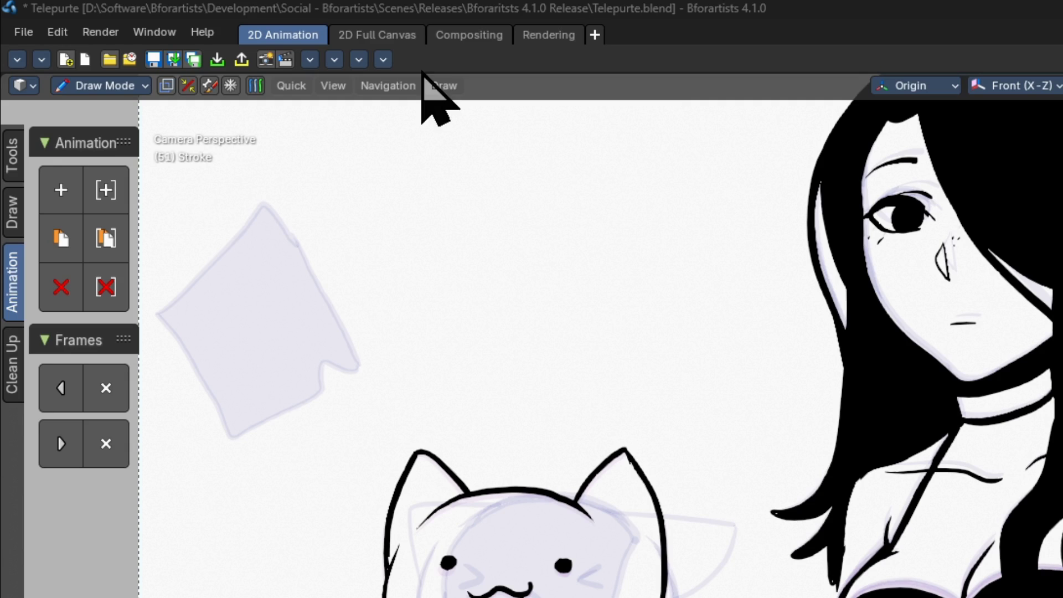
Cycle the Grease Pencil object through Object, Edit, Sculpt, Weight Paint and Vertex Paint modes and return it to Draw Mode.
left_click(102, 85)
left_click(114, 108)
left_click(103, 85)
left_click(108, 129)
left_click(103, 86)
left_click(113, 151)
left_click(102, 86)
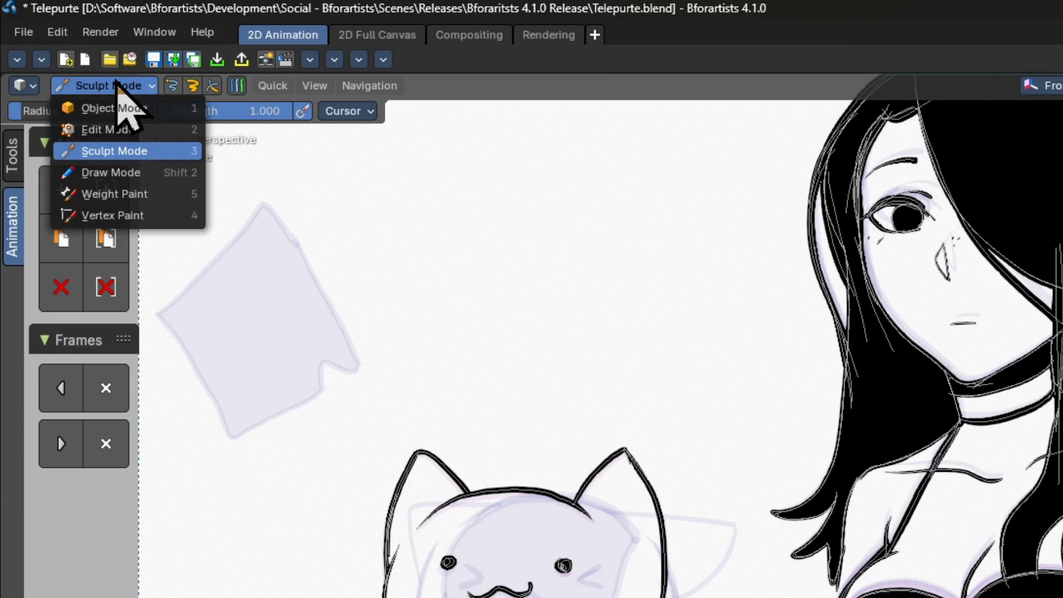
left_click(113, 194)
left_click(102, 85)
left_click(114, 215)
left_click(105, 86)
left_click(110, 172)
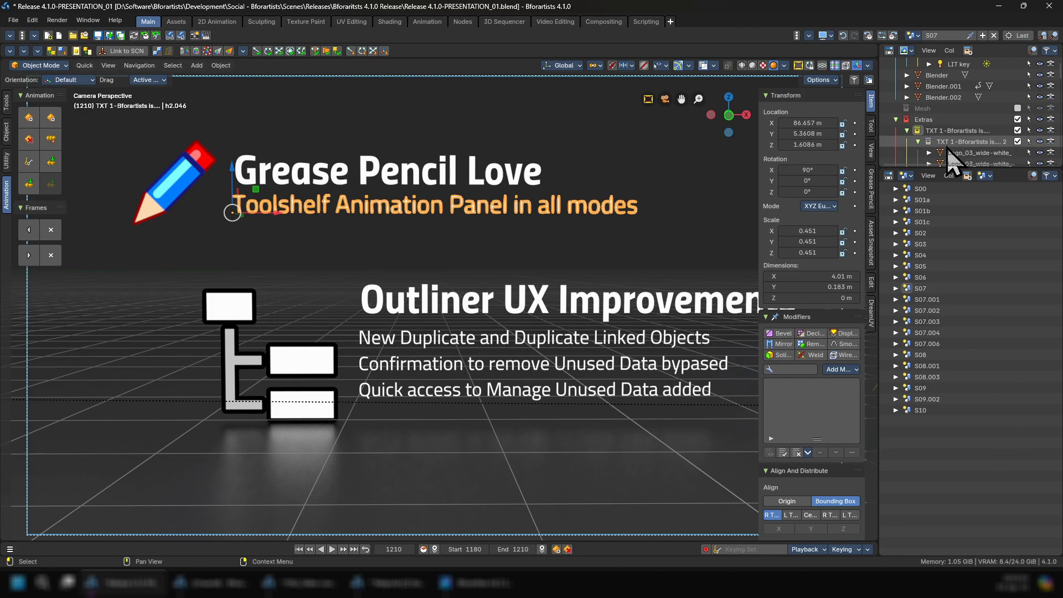
View the Outliner context options of the wide white logo object, and open and close the Manage Unused Data window.
left_click(950, 153)
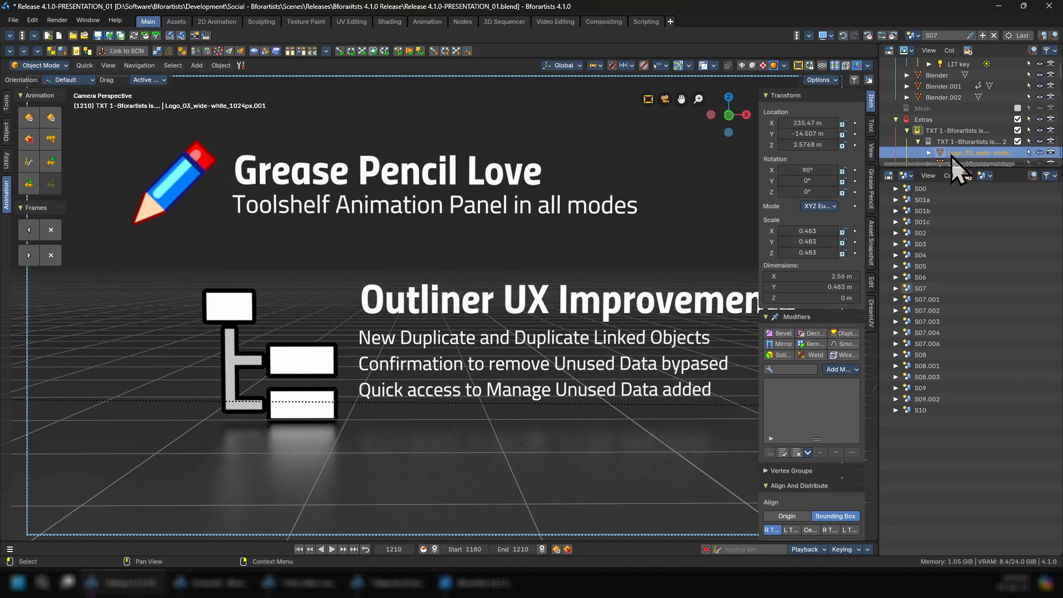
right_click(950, 154)
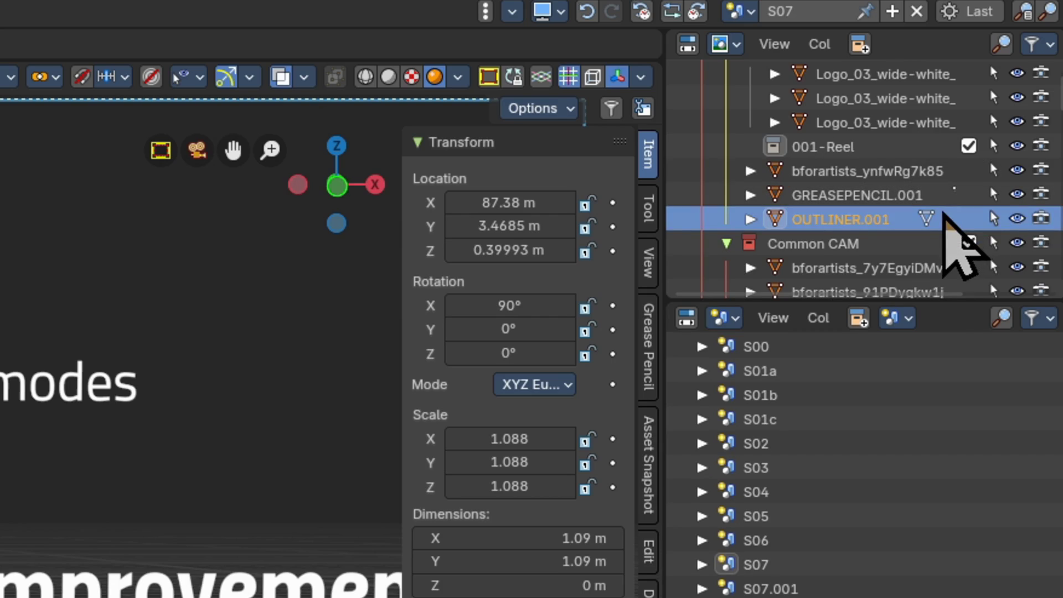
left_click(774, 44)
left_click(857, 323)
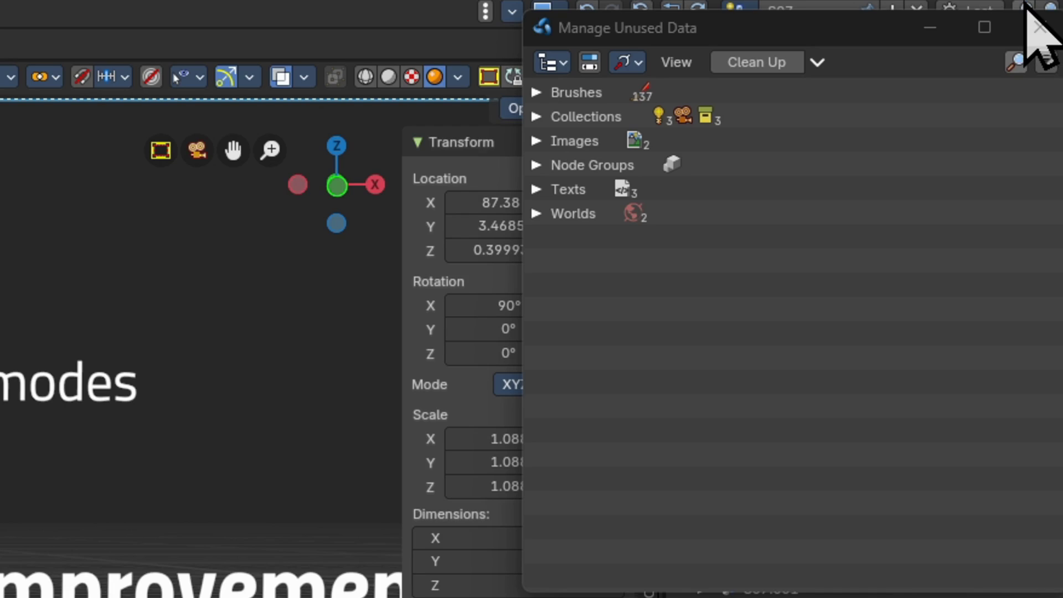
left_click(1039, 28)
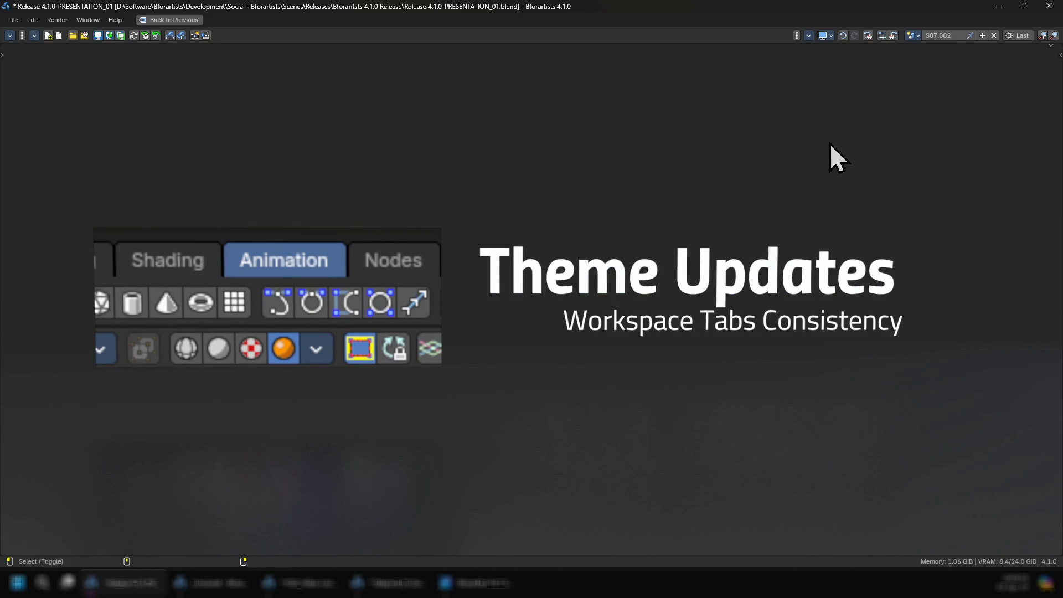
Restore the maximized viewport, switch between the sidebar's View and Tool pages, and visit the Assets workspace before returning to Main.
key("ctrl+space")
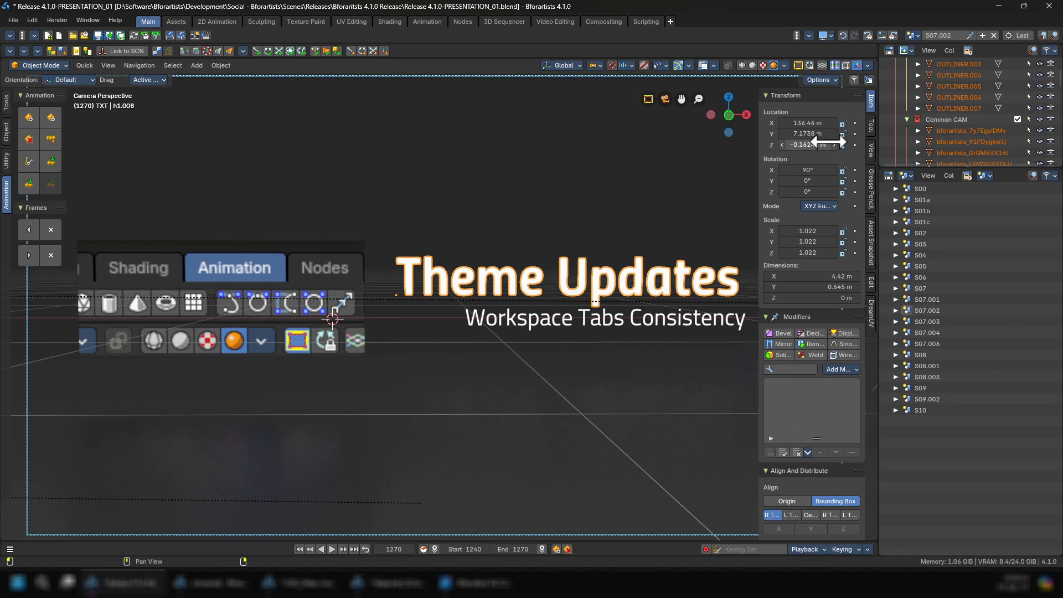
left_click(870, 157)
left_click(870, 126)
left_click(176, 22)
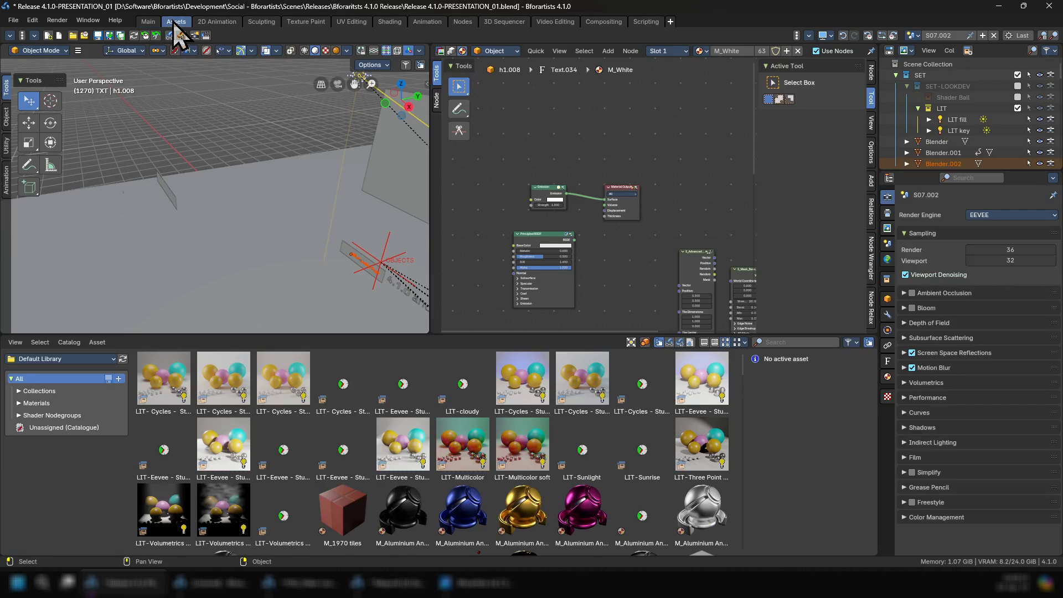
left_click(148, 21)
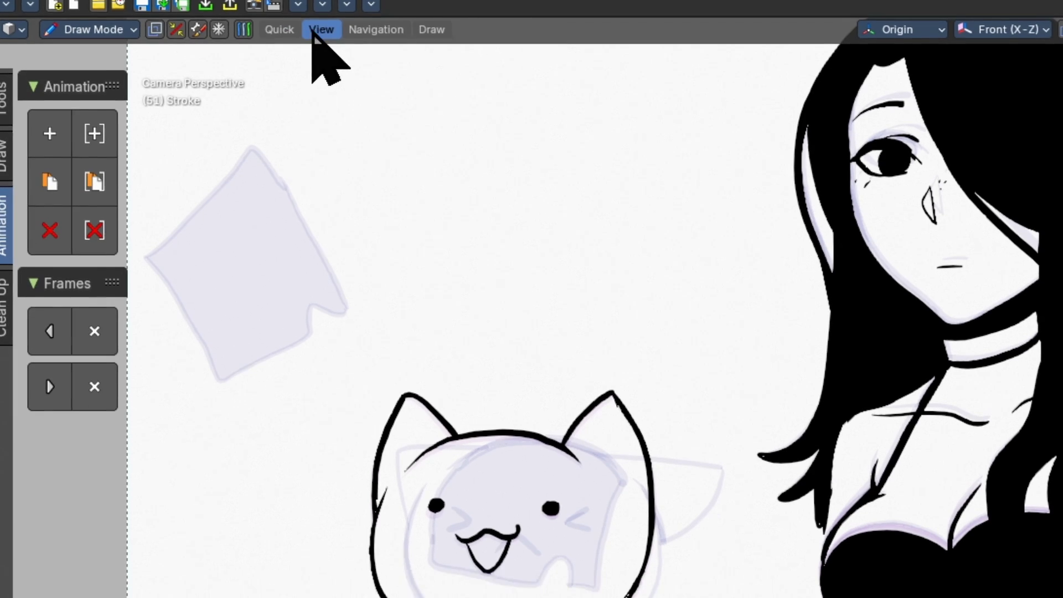
Browse the pie menus offered for the 3D view of the Grease Pencil scene.
left_click(321, 59)
mouse_move(380, 474)
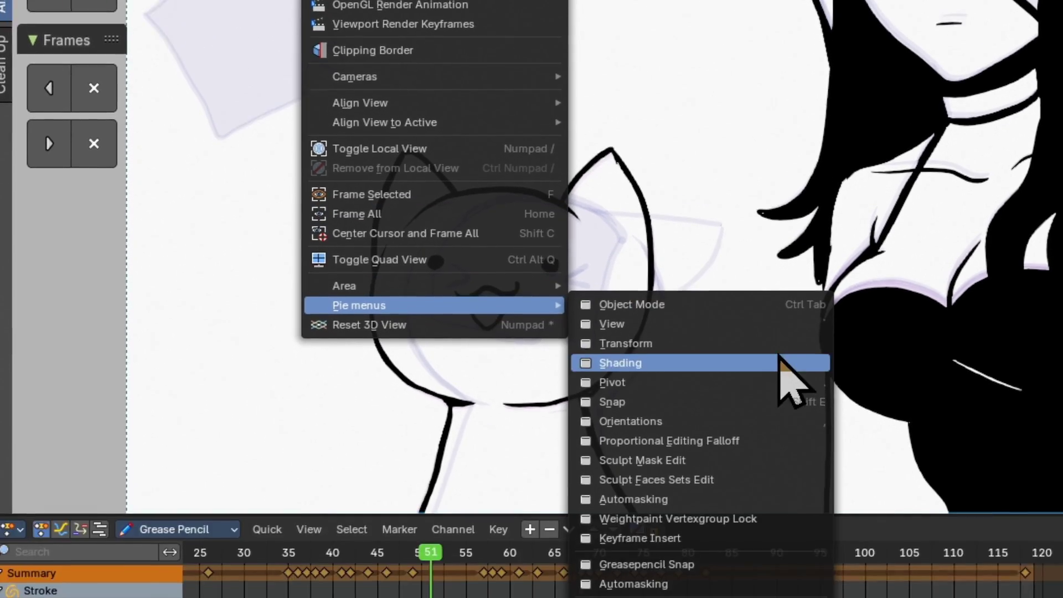
left_click(620, 541)
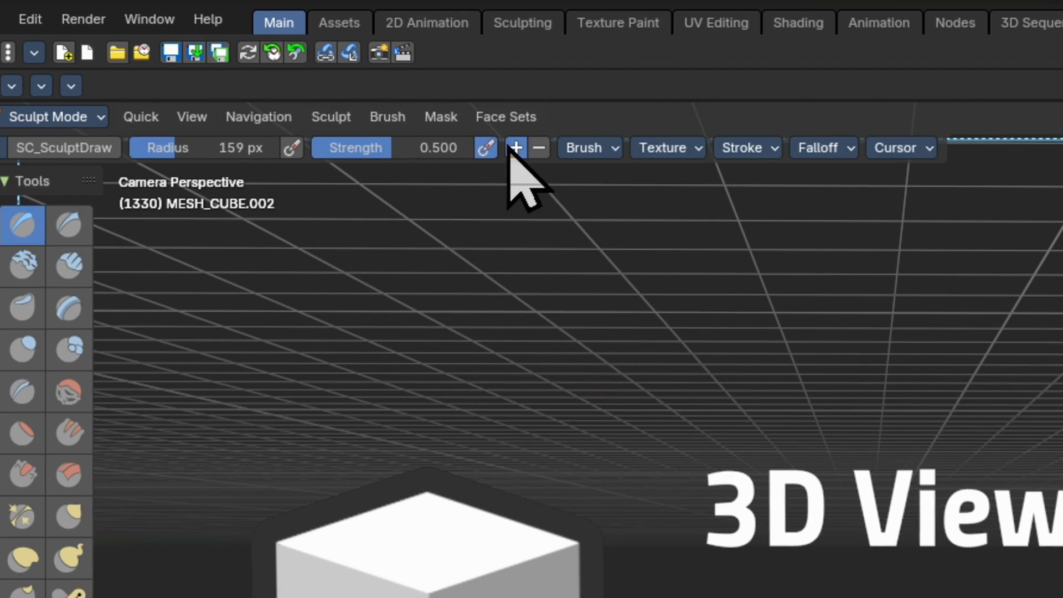
Show the Face Sets operators for the cube mesh in Sculpt Mode and close them.
left_click(506, 117)
mouse_move(565, 425)
left_click(941, 454)
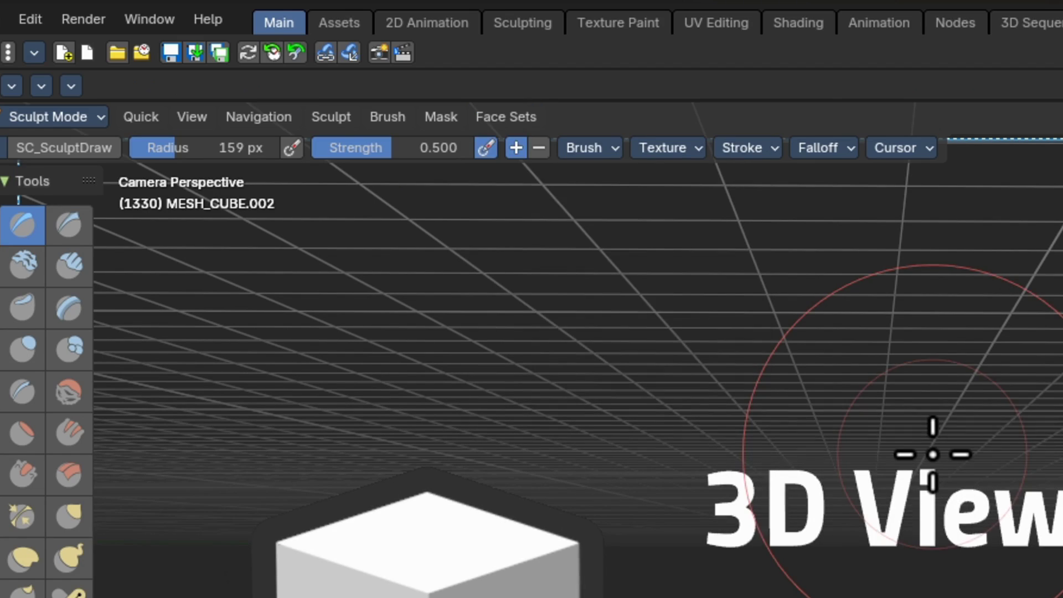
Show the sculpt Remesh settings and switch the mode between Quad and Voxel, ending on Voxel.
left_click(798, 169)
left_click(910, 216)
left_click(842, 217)
left_click(922, 217)
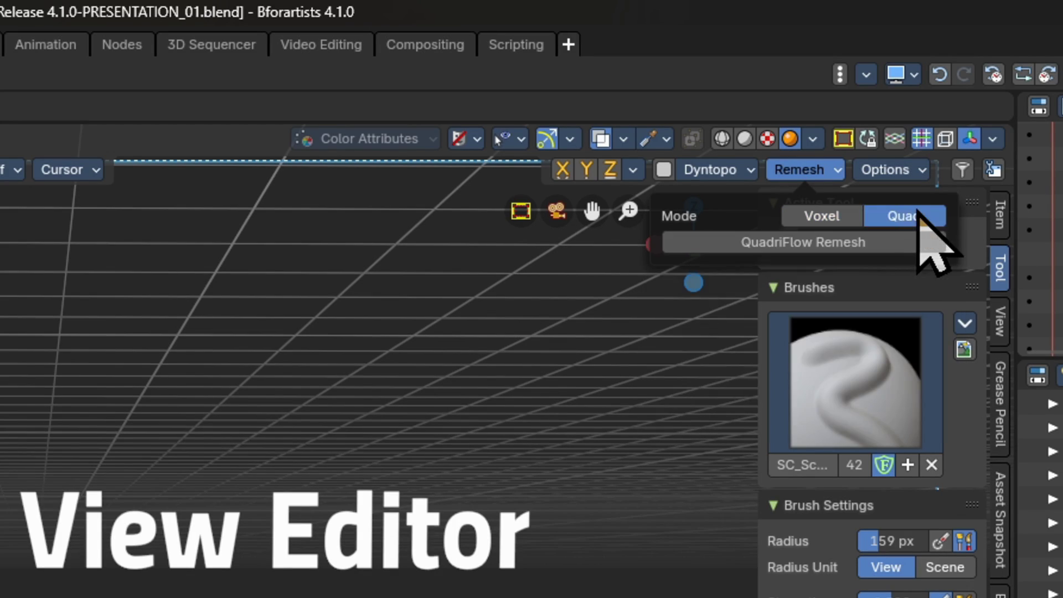
left_click(838, 216)
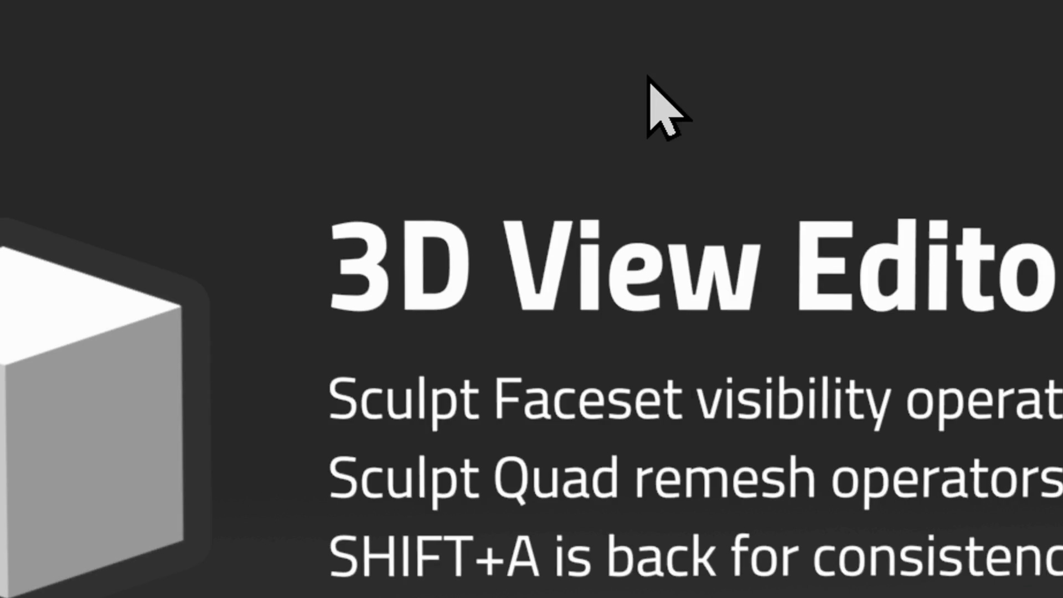
Show the object Add menu in the 3D view and look through its entries.
key("shift+a")
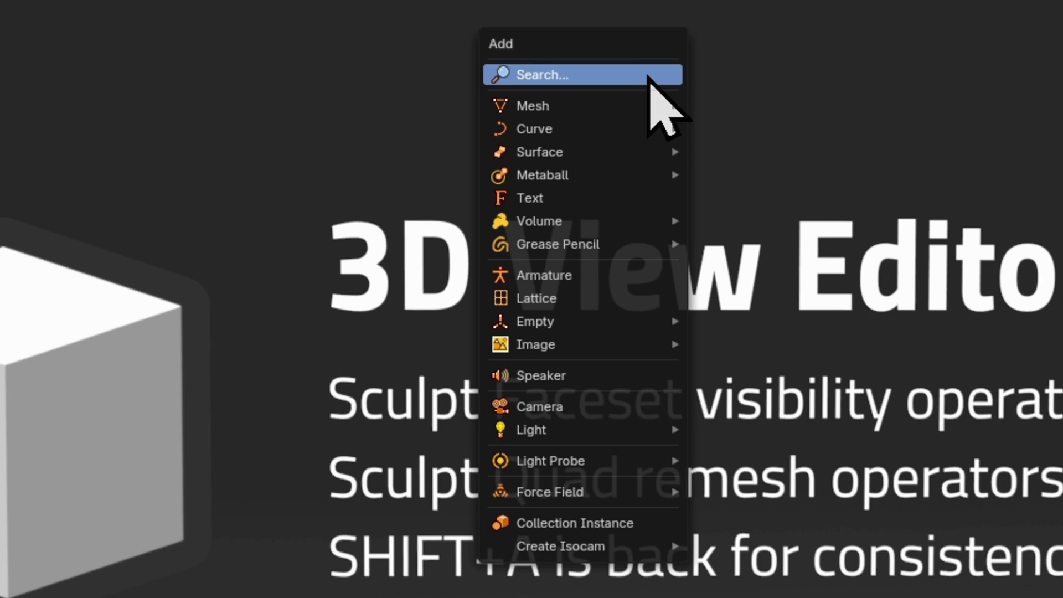
mouse_move(657, 172)
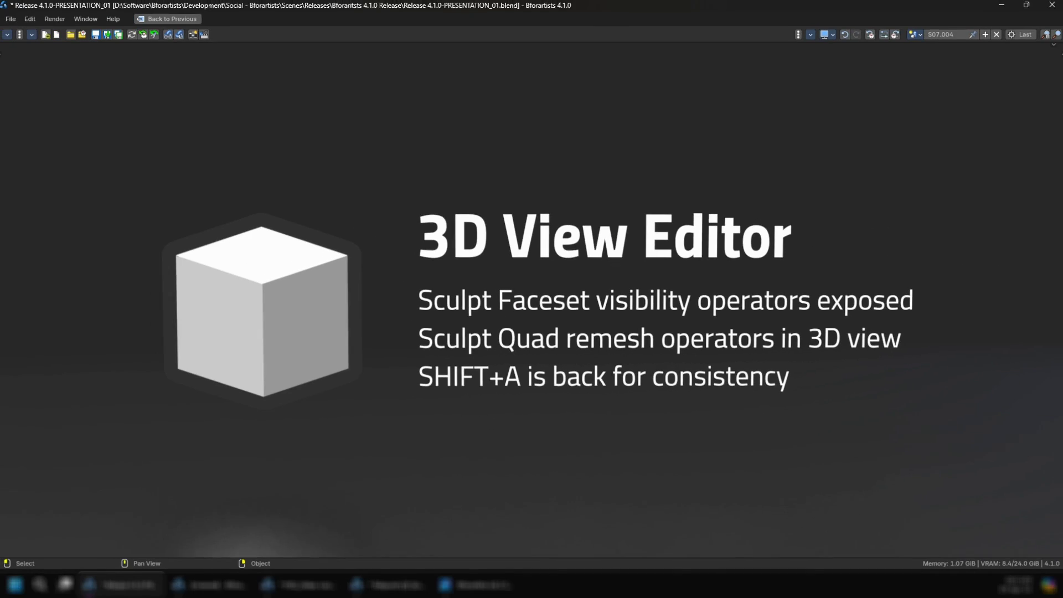
Advance the presentation through the dropdown arrow consistency, general maintenance and new Geometry Nodes slides to the Smooth by Angle slide.
key("space")
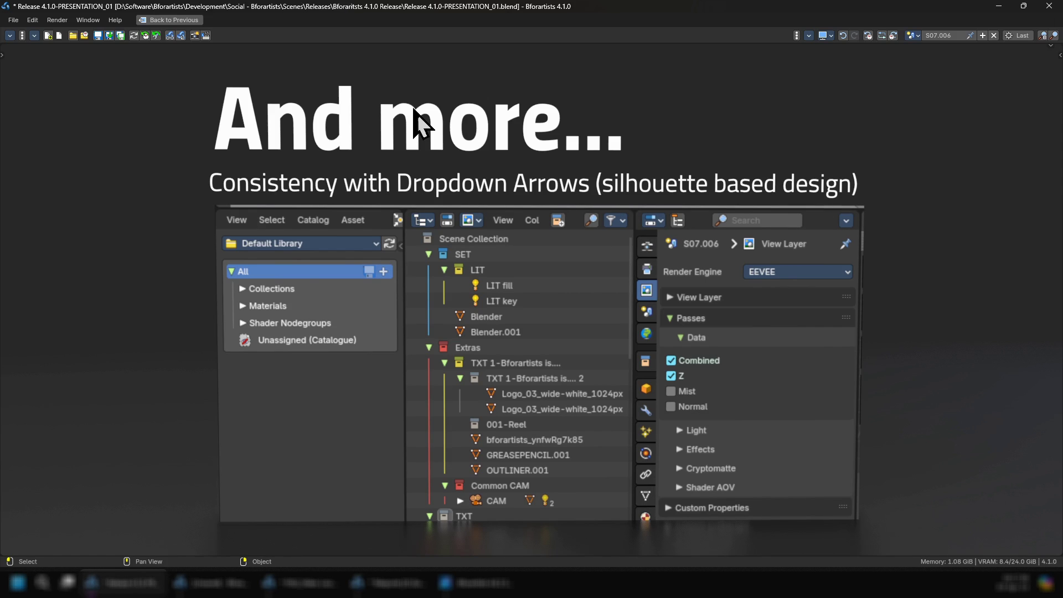
key("space")
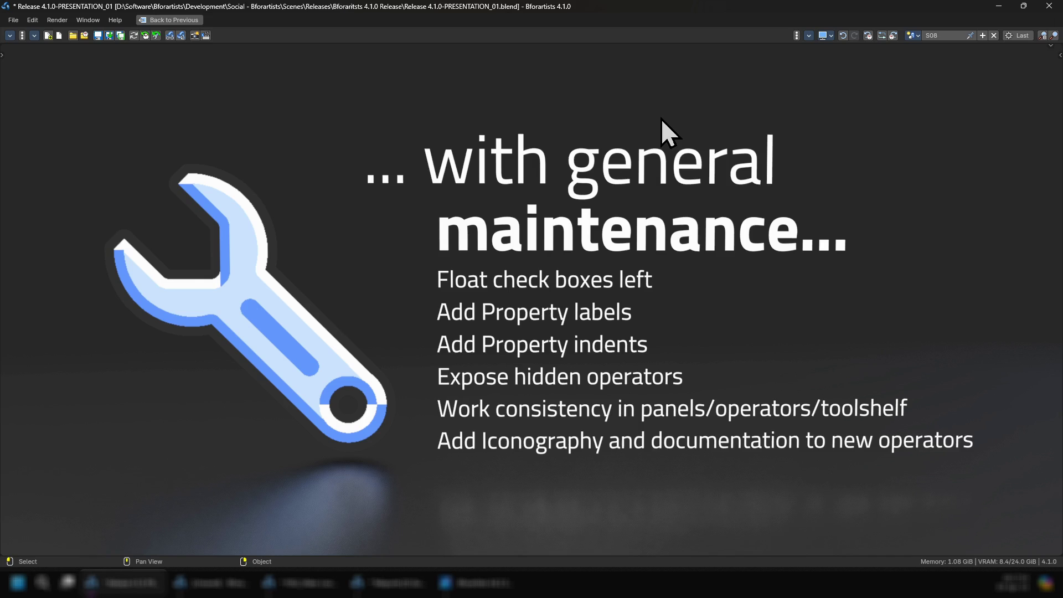
key("space")
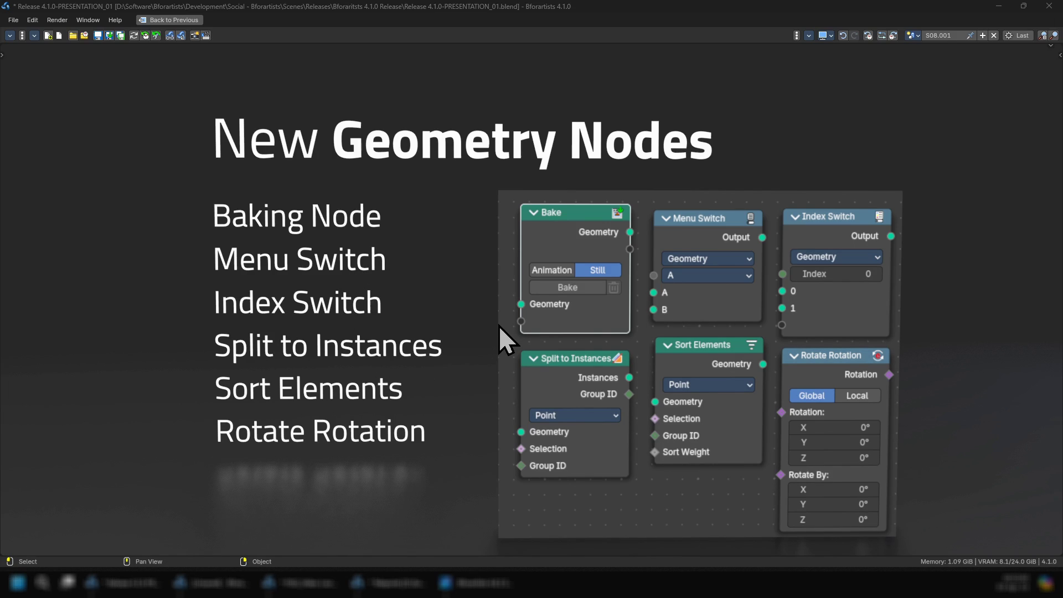
left_click(227, 198)
key("space")
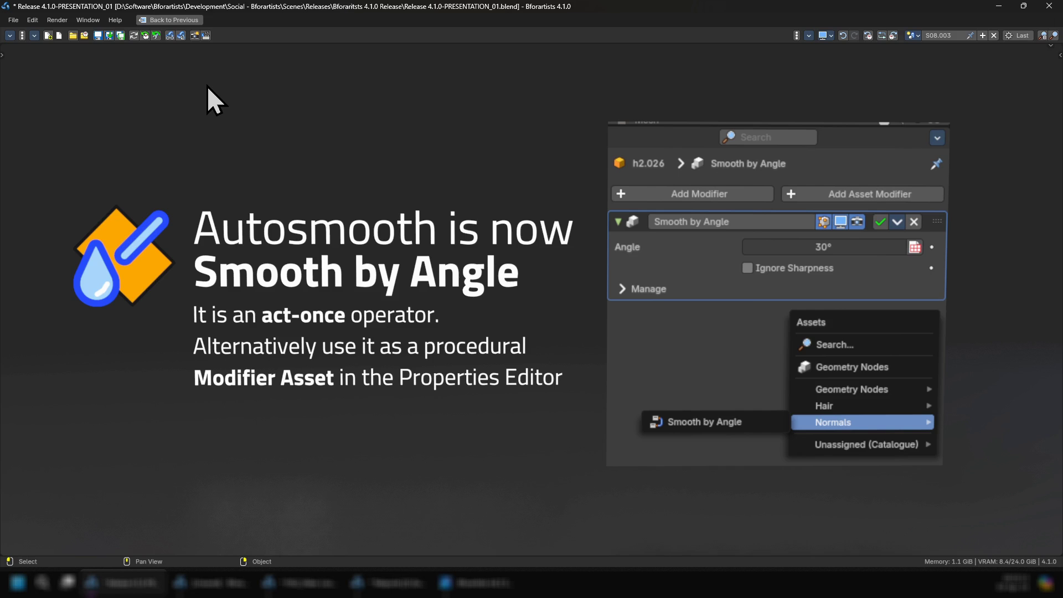
Advance the presentation through the download and thank-you slides and start the closing credits.
key("space")
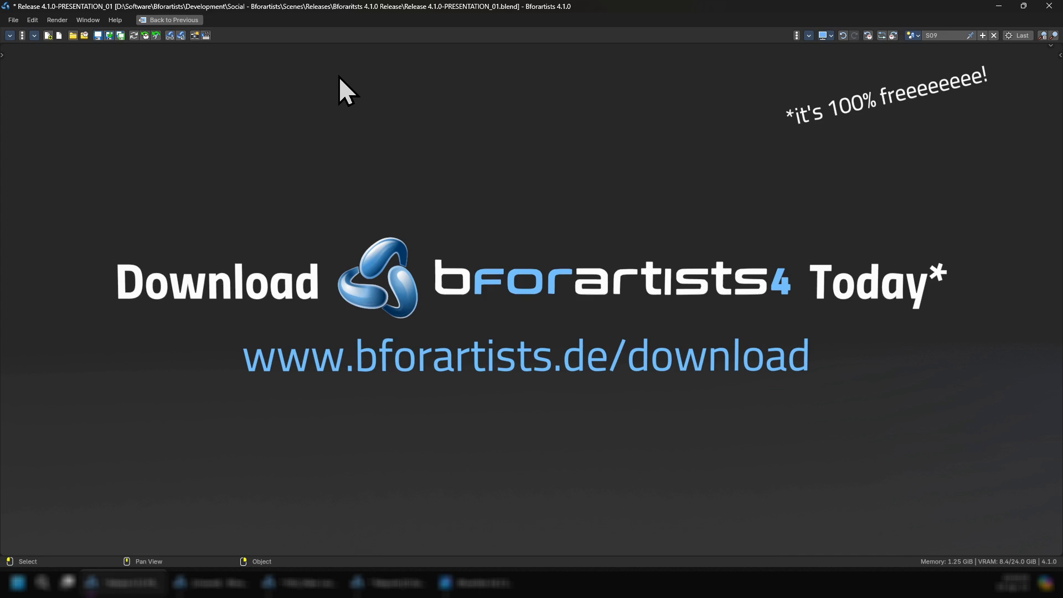
left_click(449, 107)
key("space")
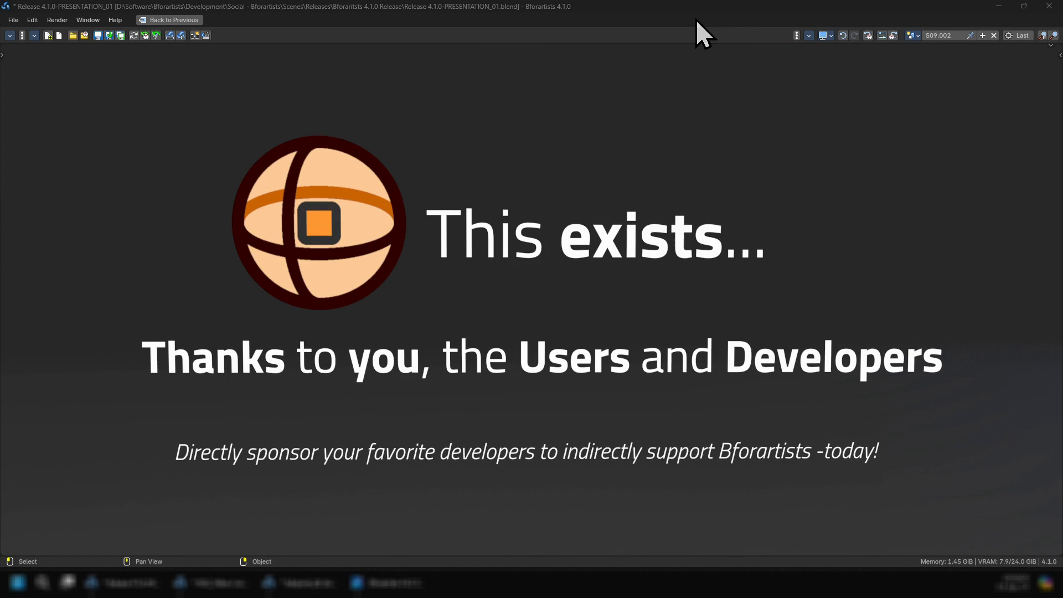
left_click(695, 18)
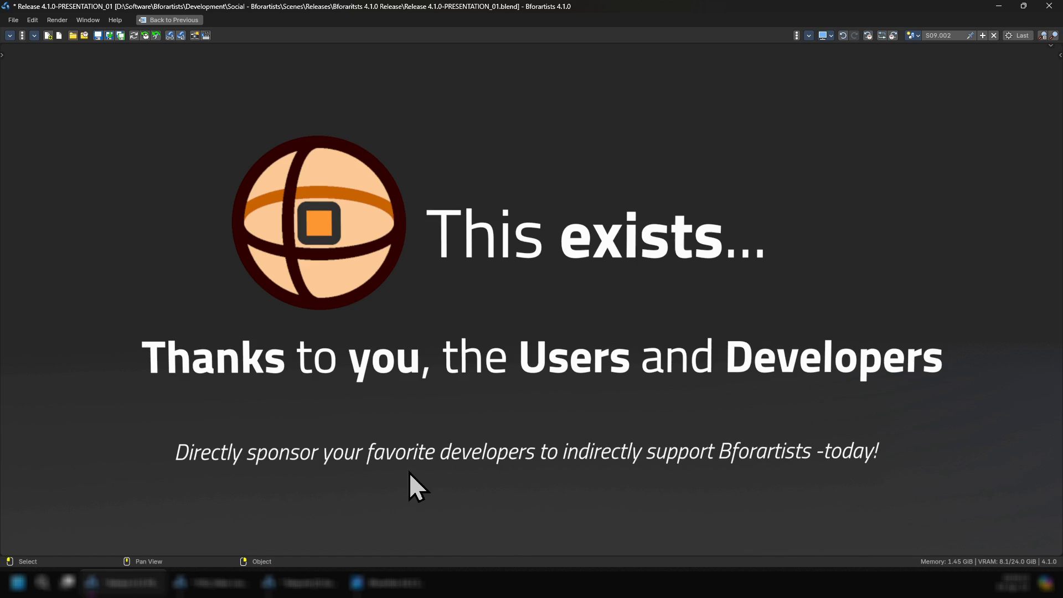
left_click(696, 20)
key("space")
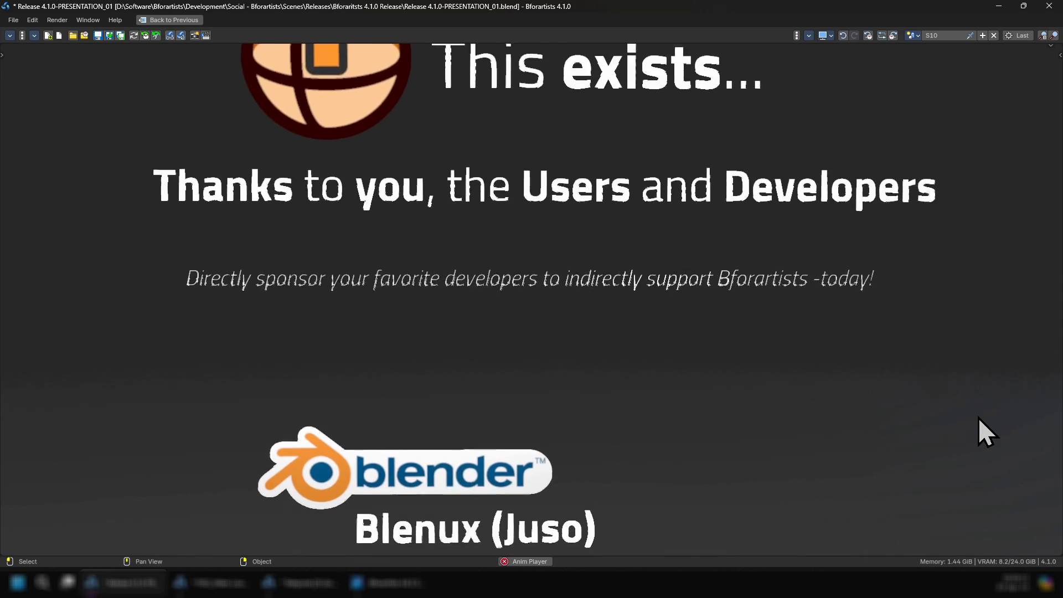